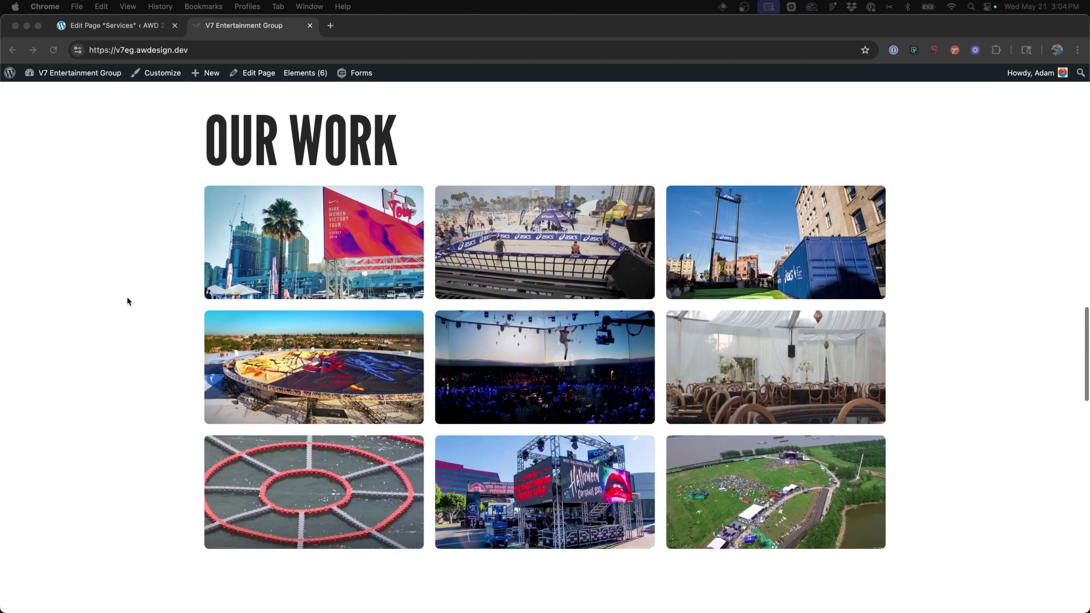
# Bring Chrome forward to preview the dark-blue hover overlay on the Our Work gallery images.
pyautogui.click(286, 254)
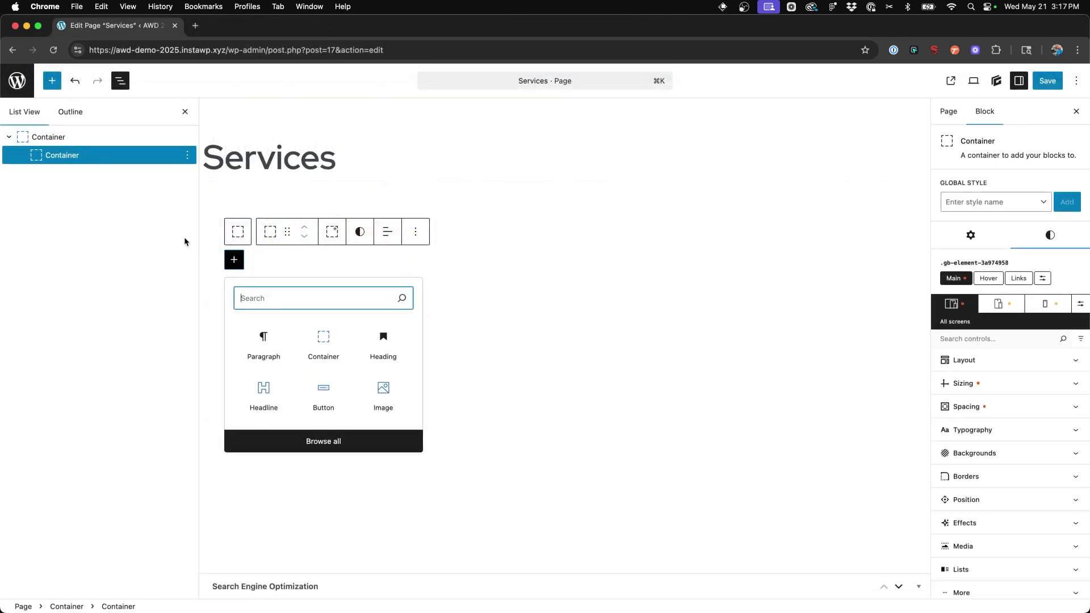
# Add a nested Container inside the inner container and duplicate it into three containers.
pyautogui.press('Escape')
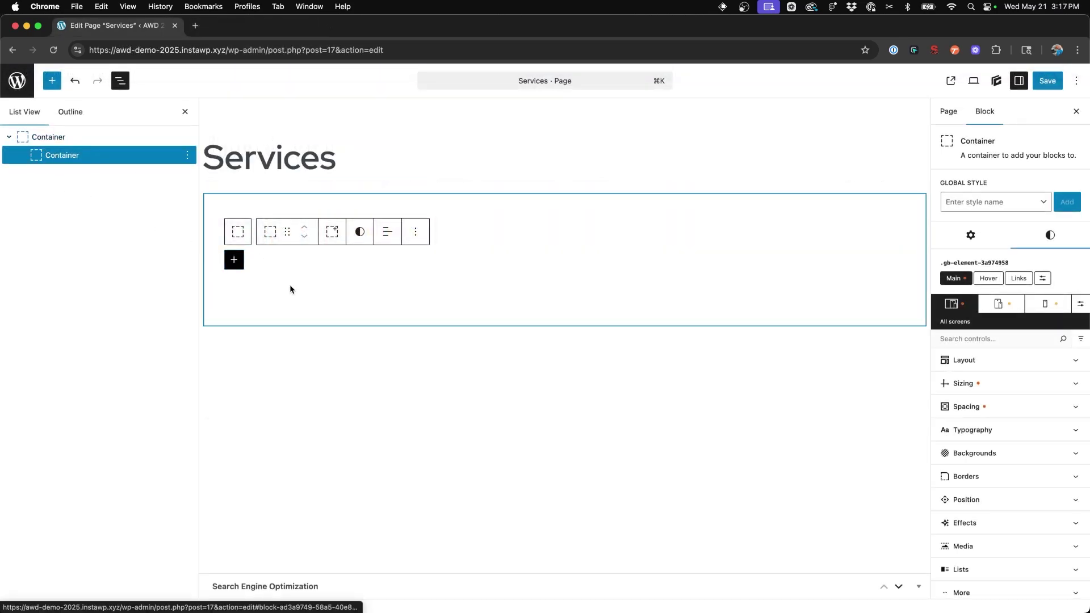
pyautogui.click(235, 260)
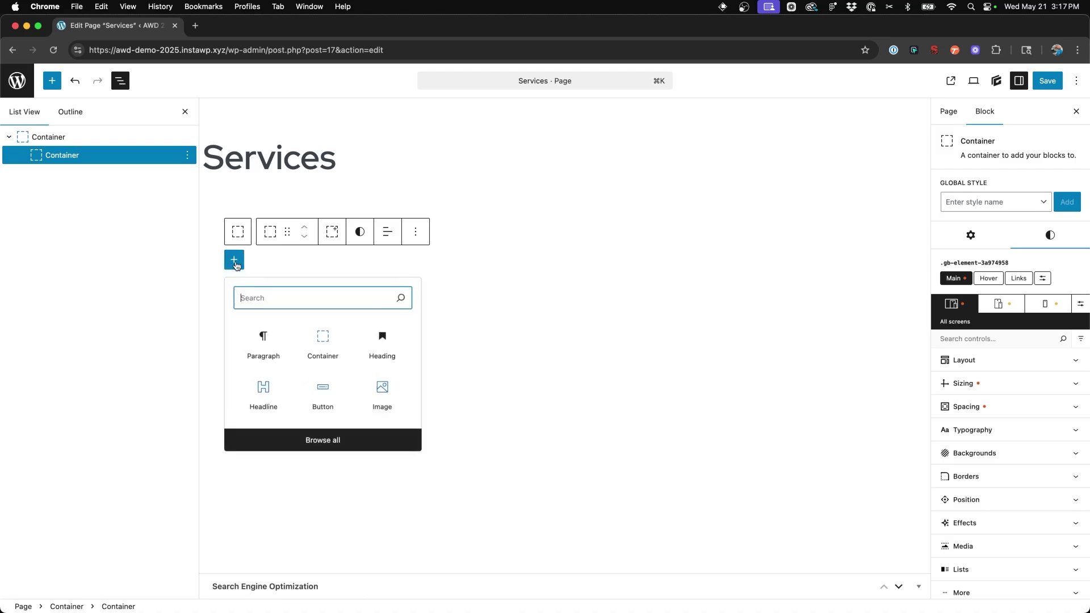
pyautogui.click(326, 356)
pyautogui.press('super+shift+d')
pyautogui.press('super+shift+d')
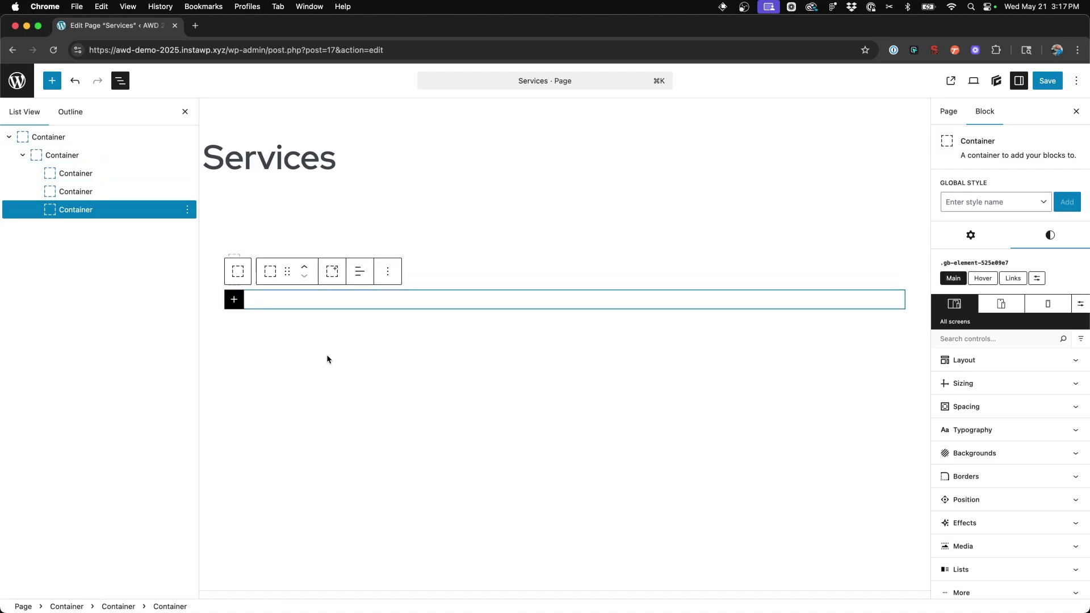
# Set the parent container's display to Grid with the 3-column preset, repeat(3, minmax(0, 1fr)).
pyautogui.click(62, 155)
pyautogui.click(1005, 363)
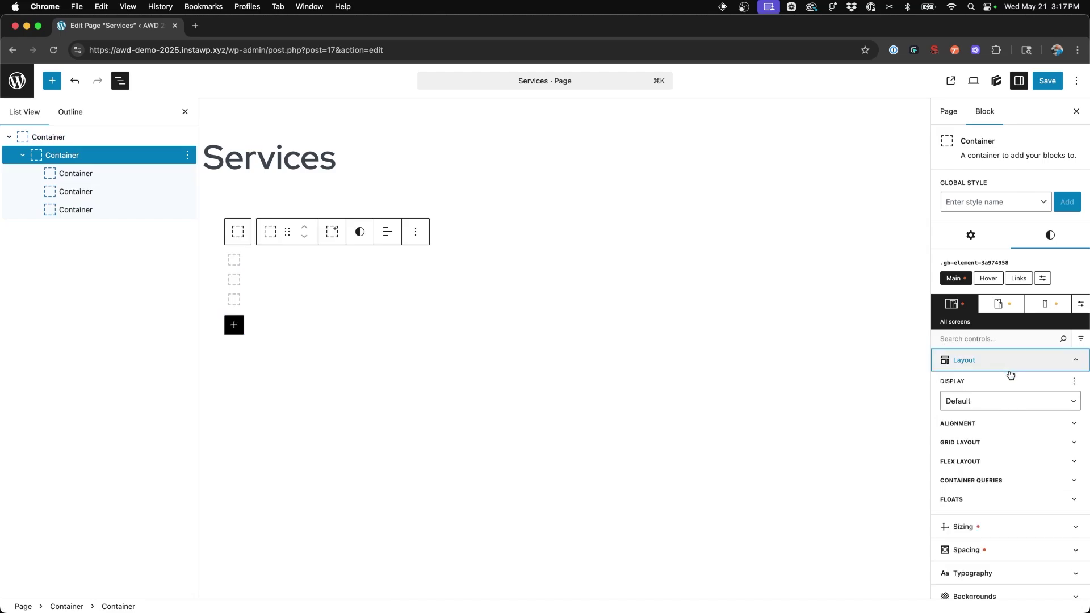
pyautogui.click(1012, 405)
pyautogui.click(976, 439)
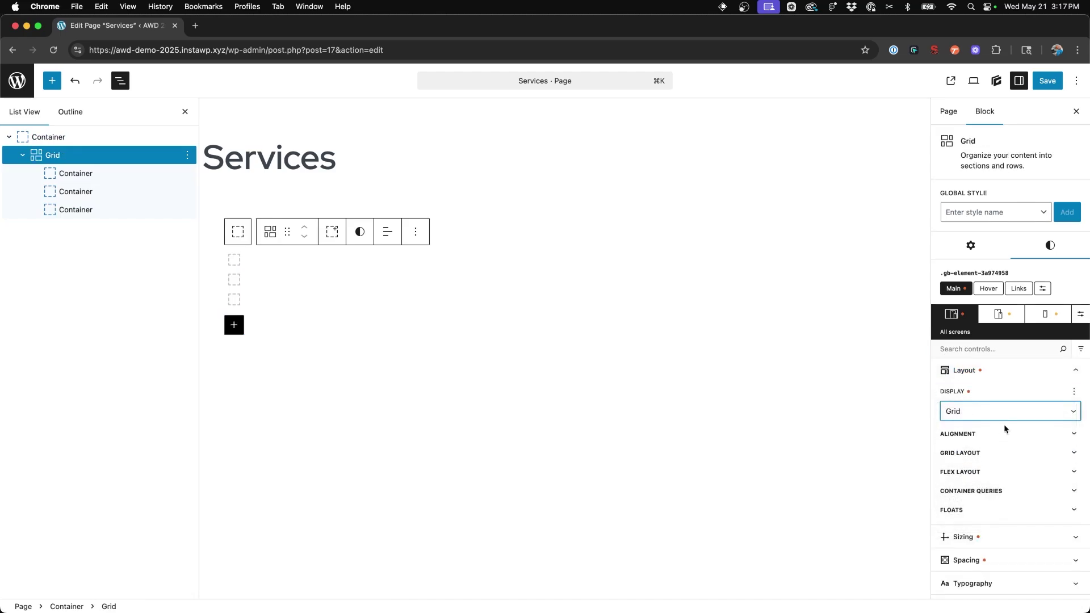
pyautogui.click(998, 454)
pyautogui.click(1070, 492)
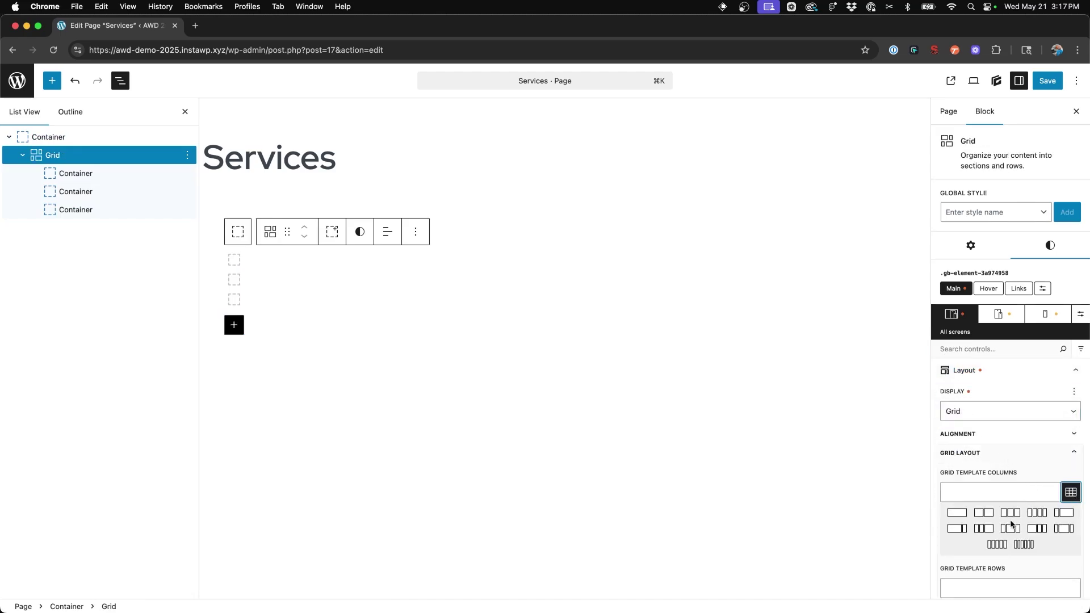
pyautogui.click(1011, 514)
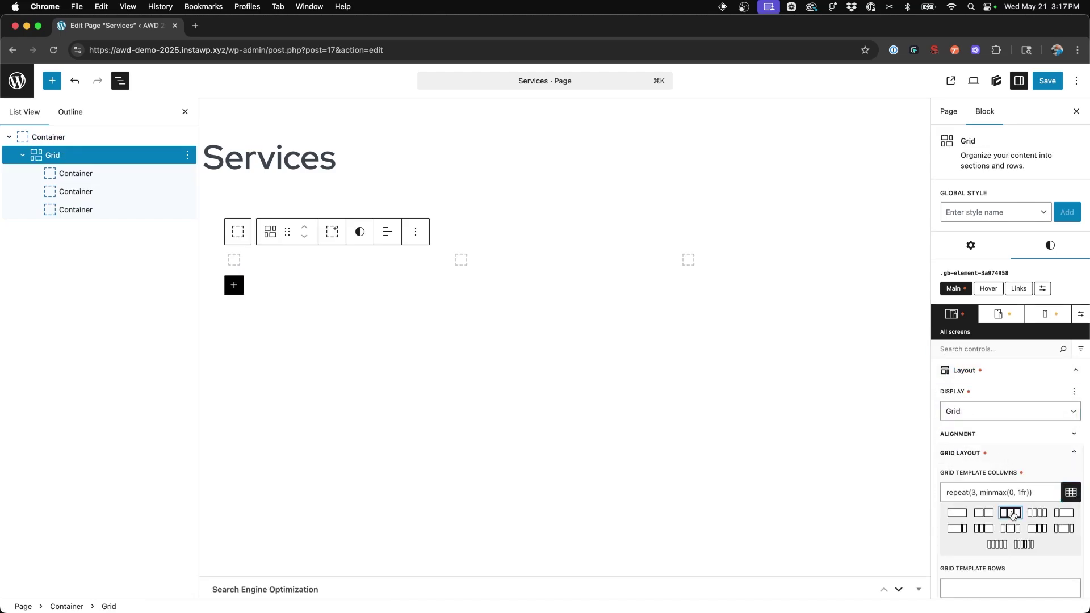
pyautogui.click(277, 261)
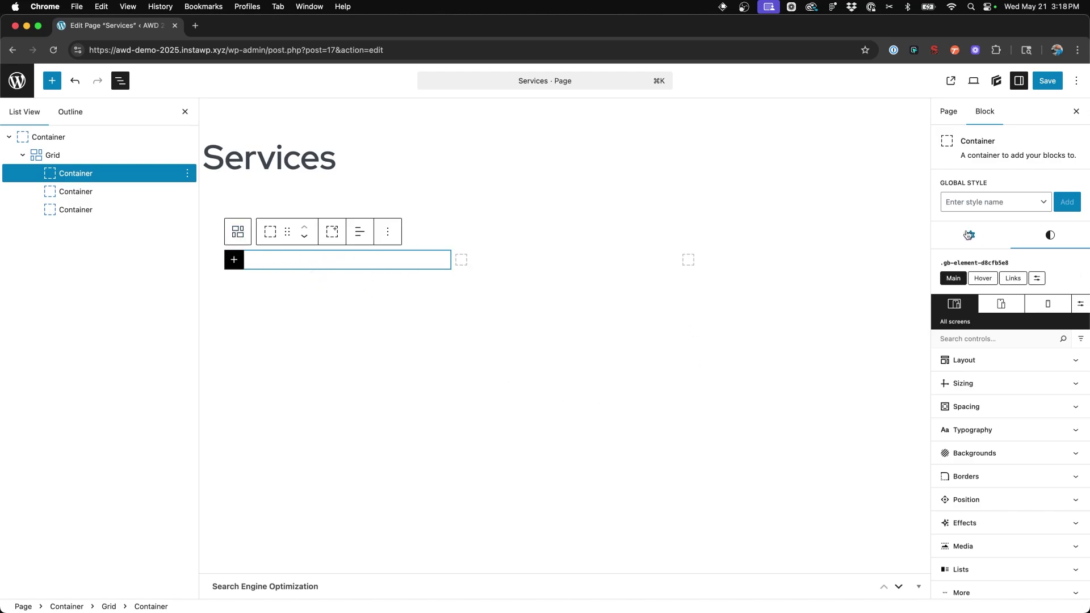
# Add the .padding-med and .border-med classes in Global Style.
pyautogui.click(975, 205)
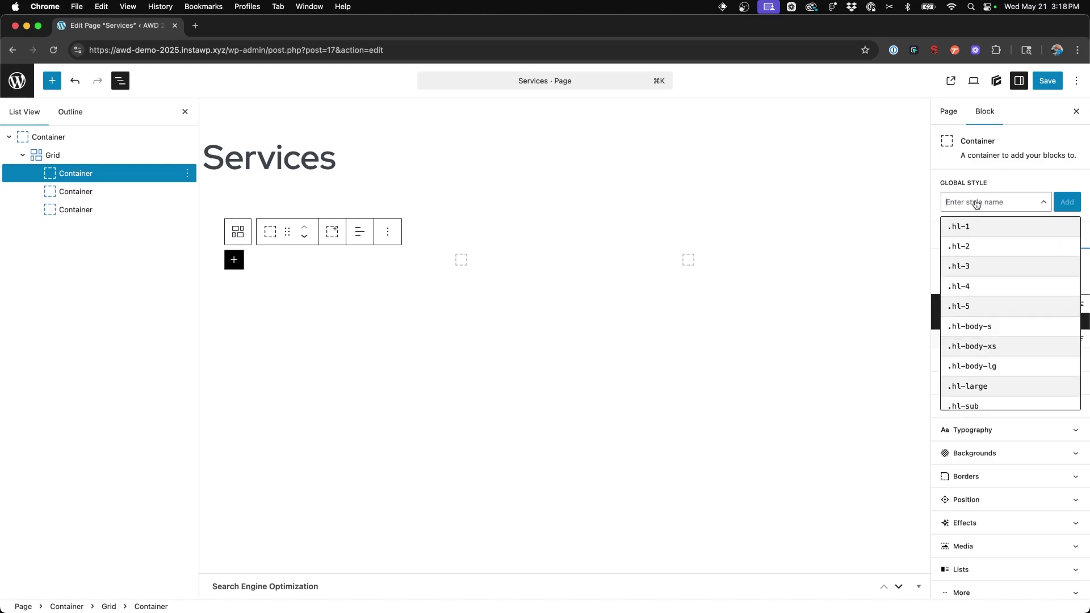
pyautogui.write('pad')
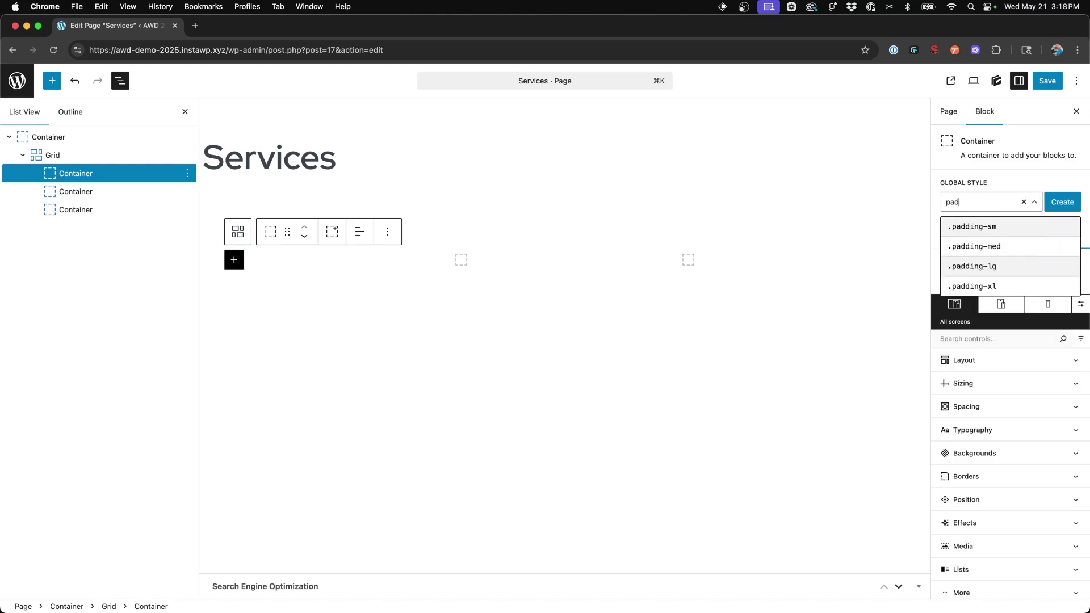
pyautogui.click(1001, 248)
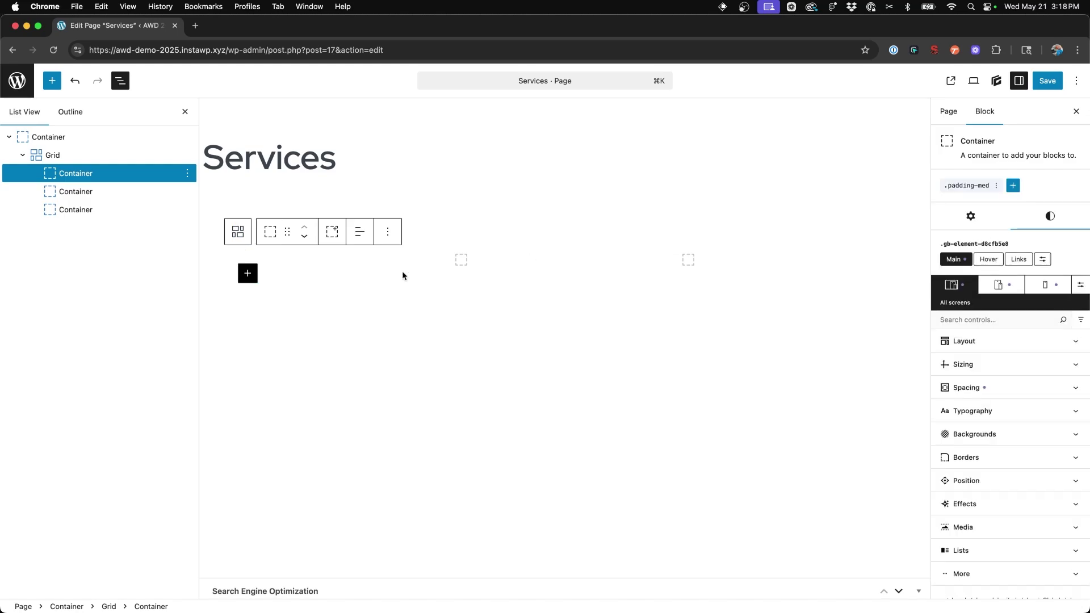
pyautogui.click(1012, 186)
pyautogui.click(1009, 235)
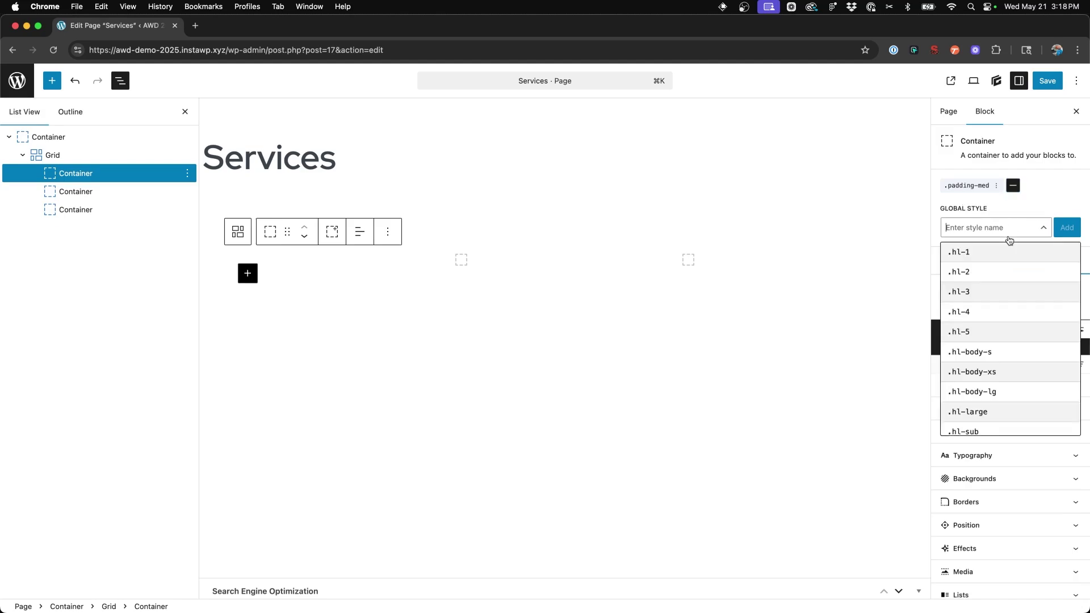
pyautogui.write('bor')
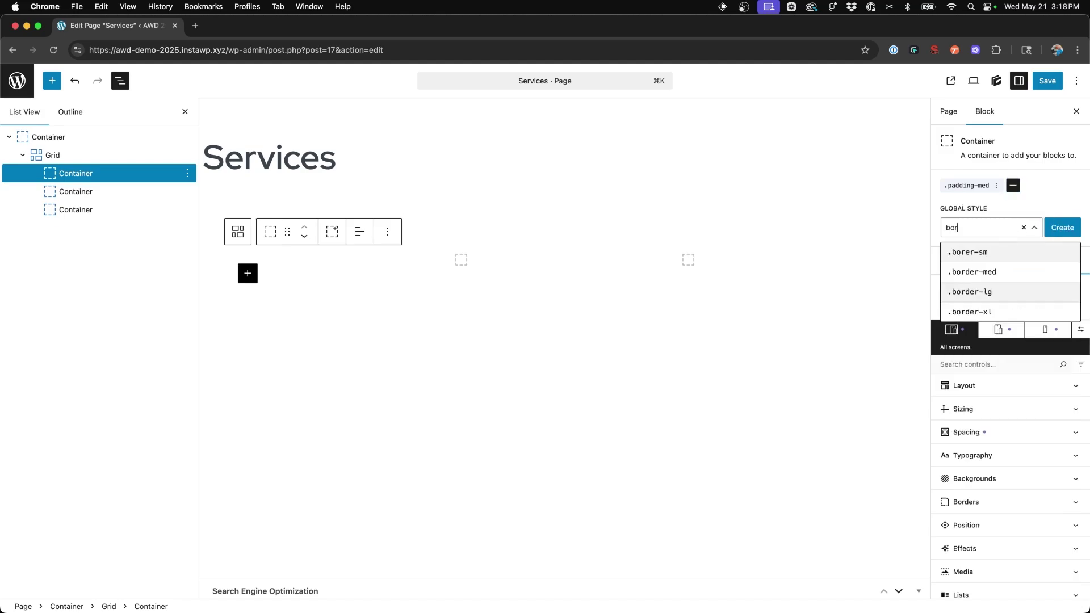
pyautogui.click(997, 273)
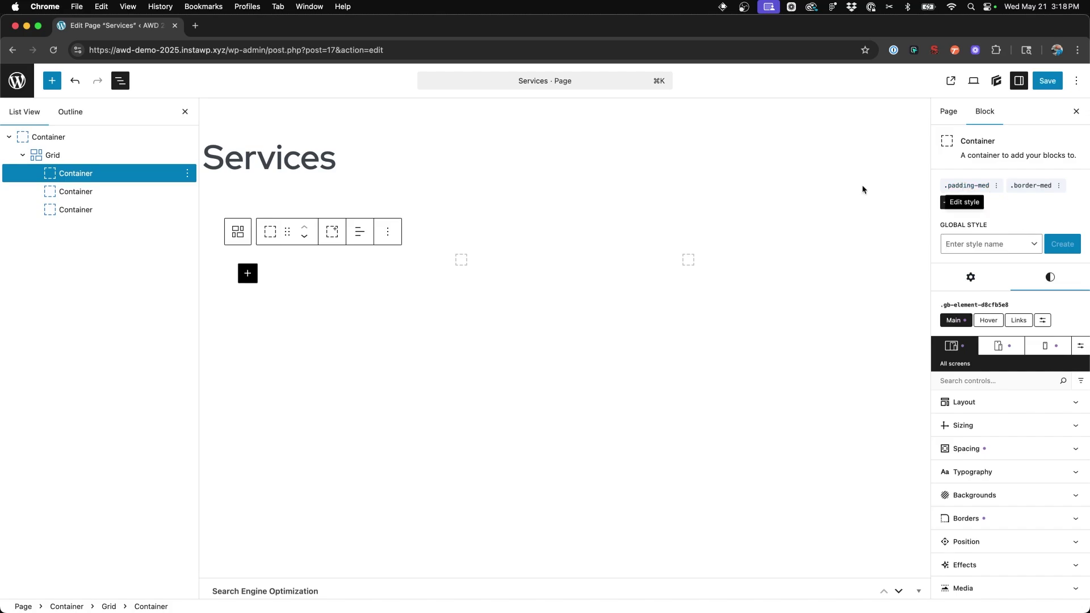
# Check that Spacing shows 1.5rem padding and Borders shows a 0.5rem corner radius.
pyautogui.click(994, 449)
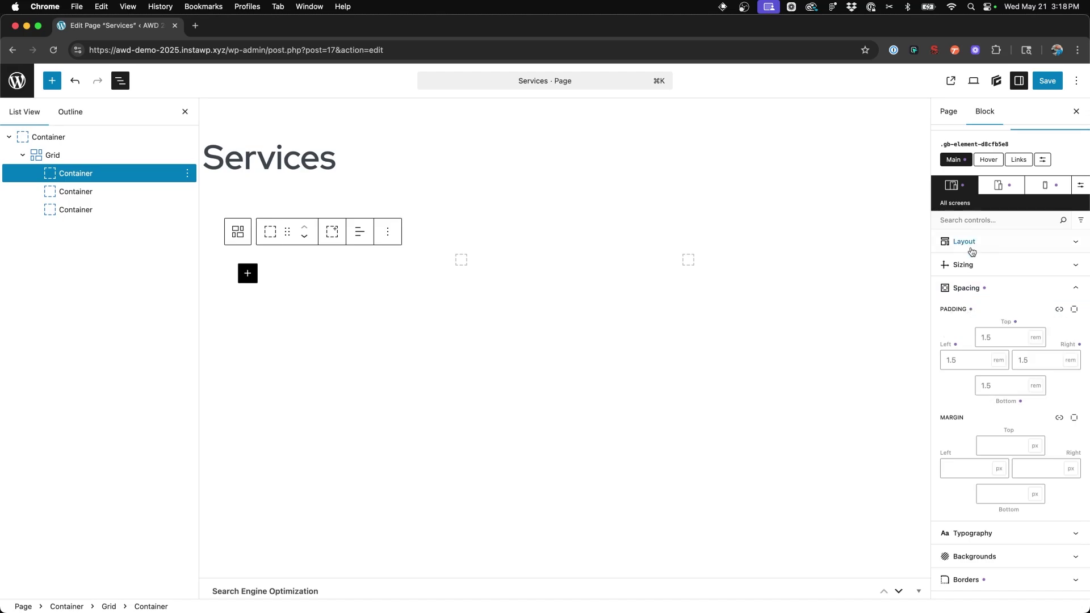
pyautogui.scroll(3, 953, 246)
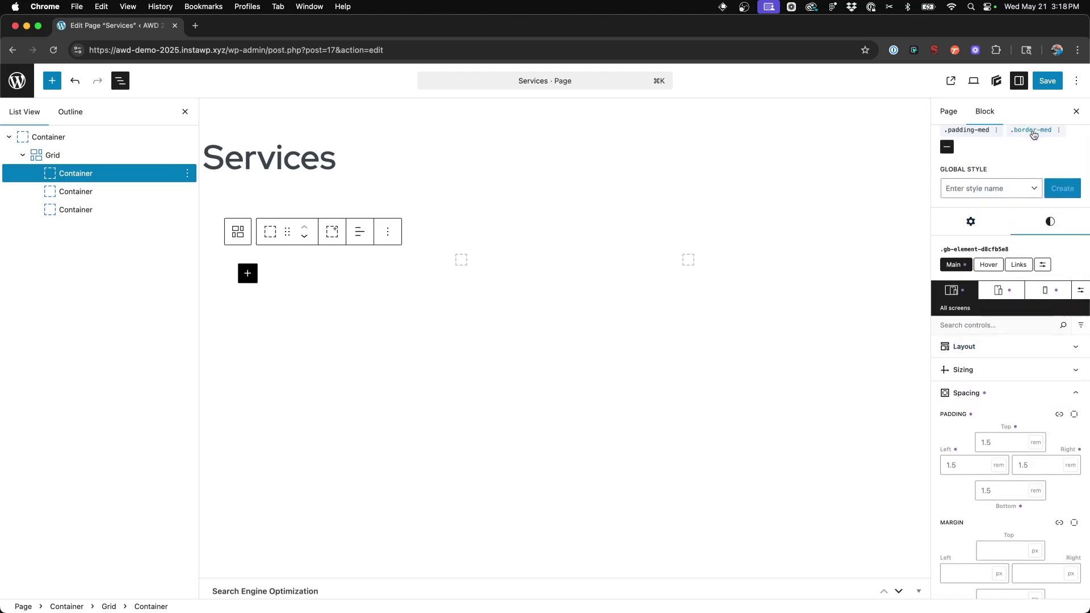
pyautogui.scroll(-5, 1019, 418)
pyautogui.click(997, 441)
pyautogui.scroll(-3, 973, 419)
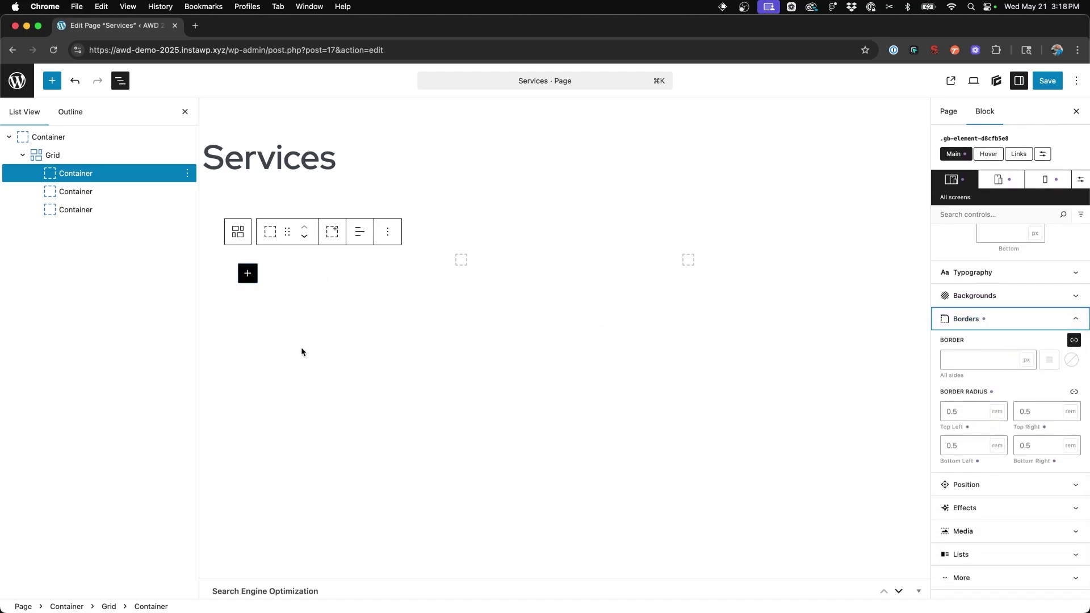
pyautogui.scroll(2, 982, 340)
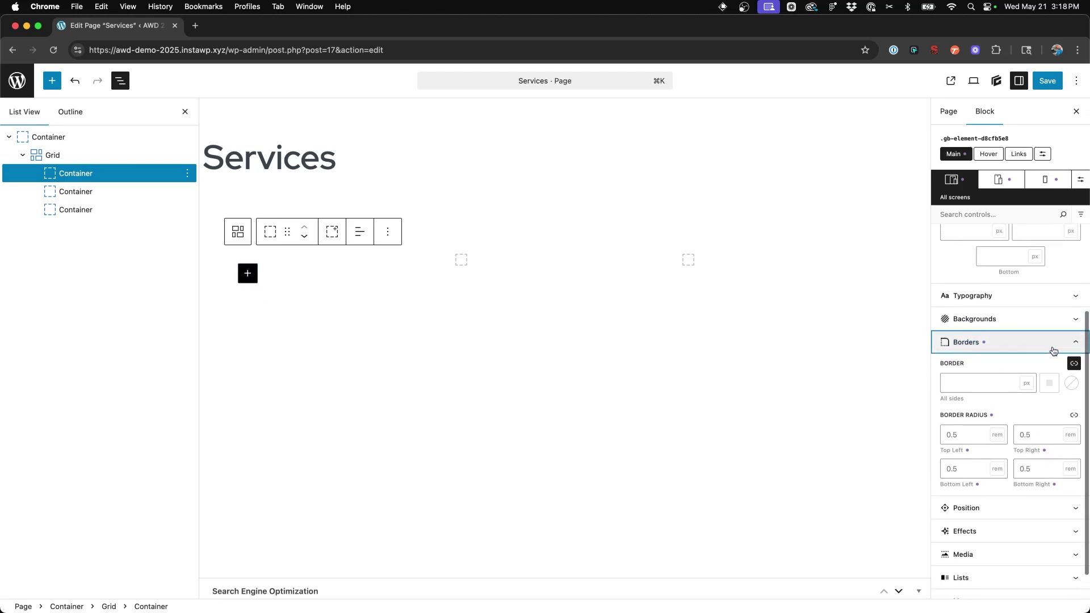
# Set the container's background to the upward-looking skyscraper photo from the media library.
pyautogui.click(1052, 349)
pyautogui.click(1028, 417)
pyautogui.scroll(-2, 1024, 421)
pyautogui.click(1061, 391)
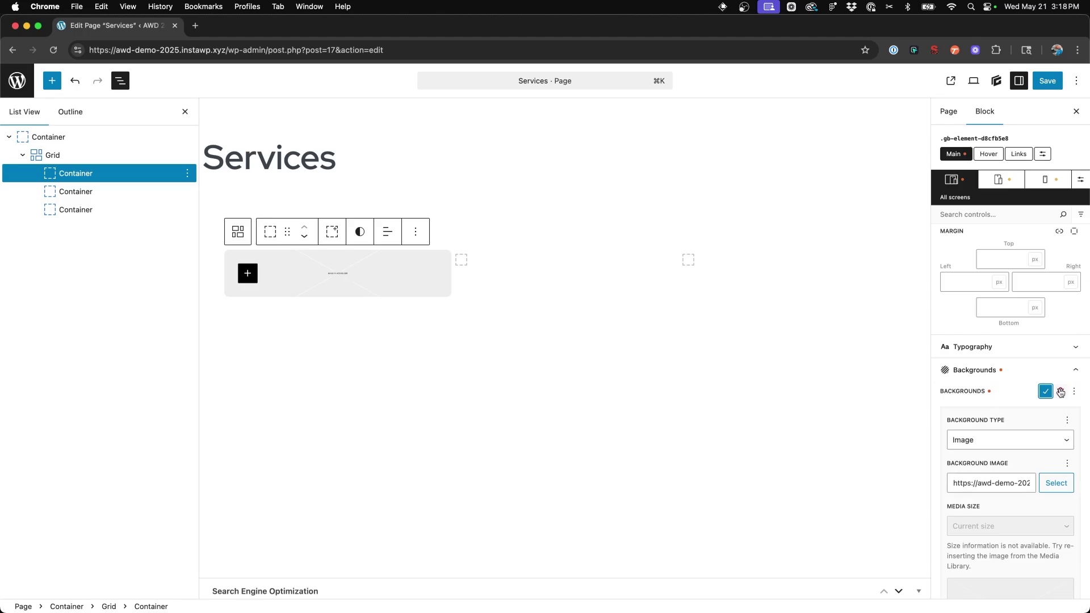
pyautogui.click(1052, 492)
pyautogui.click(237, 221)
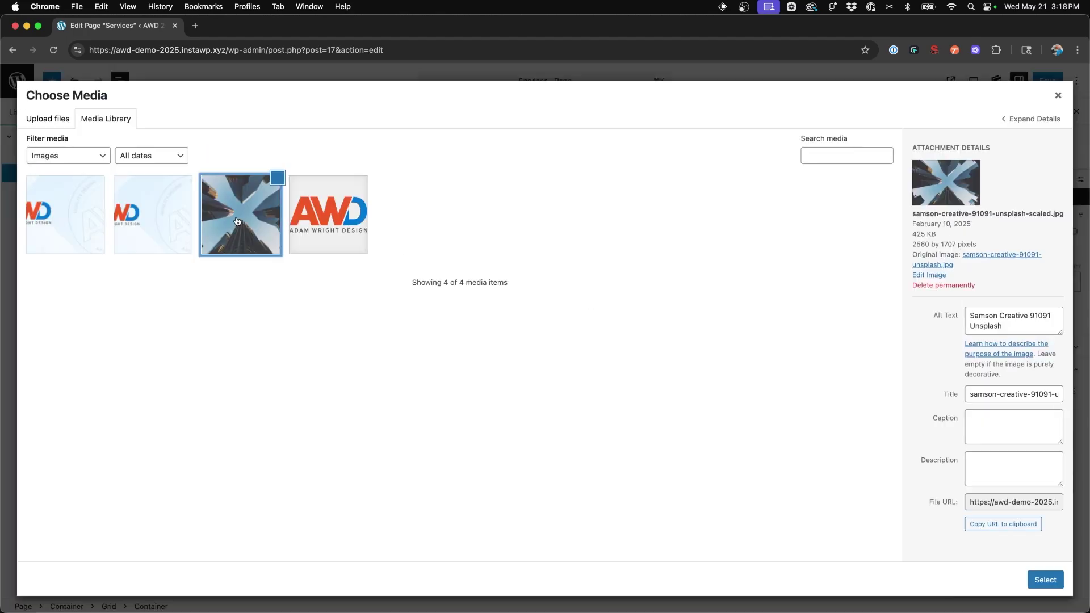
pyautogui.click(1059, 584)
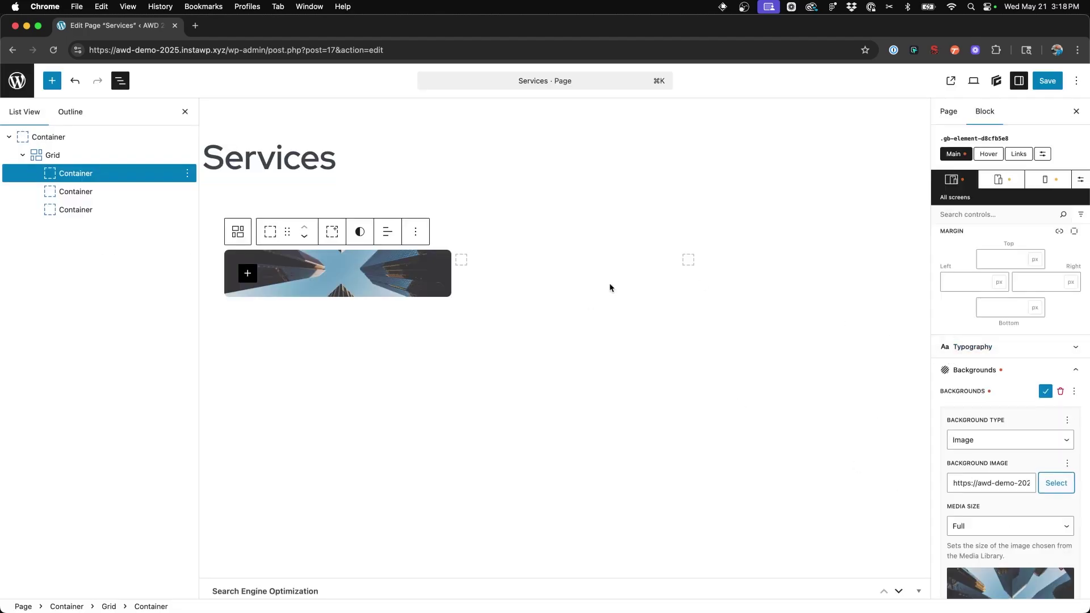
# Set the container's Sizing Min Height to 250 px.
pyautogui.scroll(-5, 986, 464)
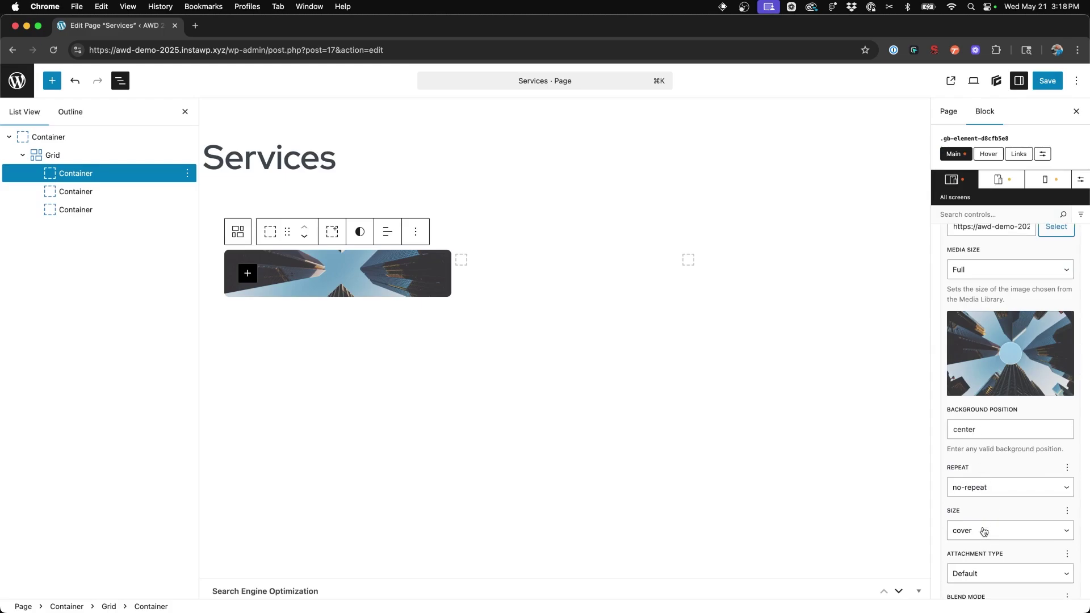
pyautogui.scroll(-2, 983, 530)
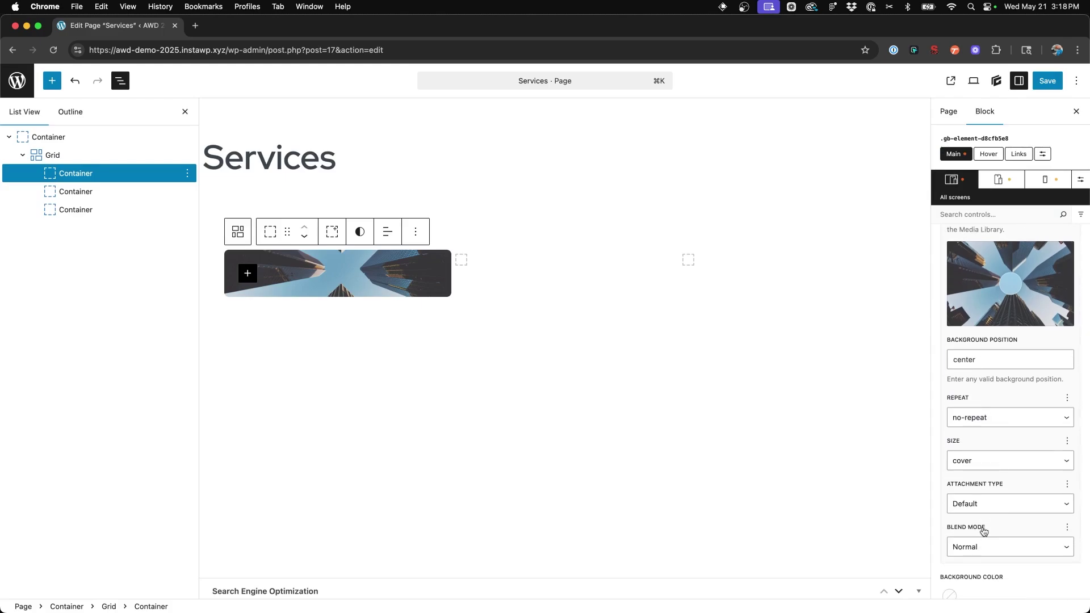
pyautogui.scroll(2, 983, 530)
pyautogui.scroll(5, 1023, 397)
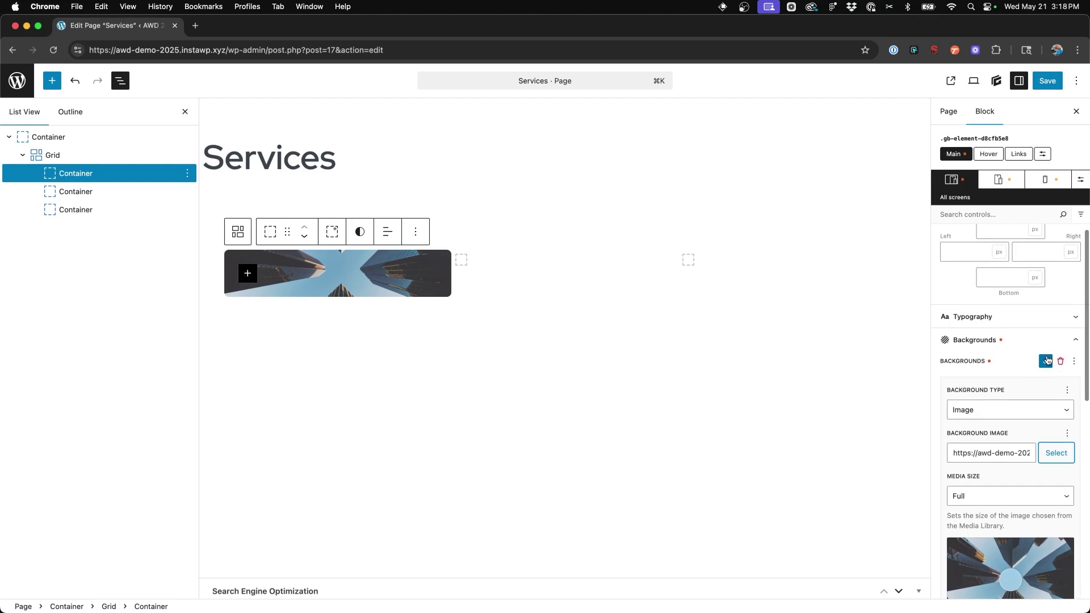
pyautogui.scroll(5, 1047, 364)
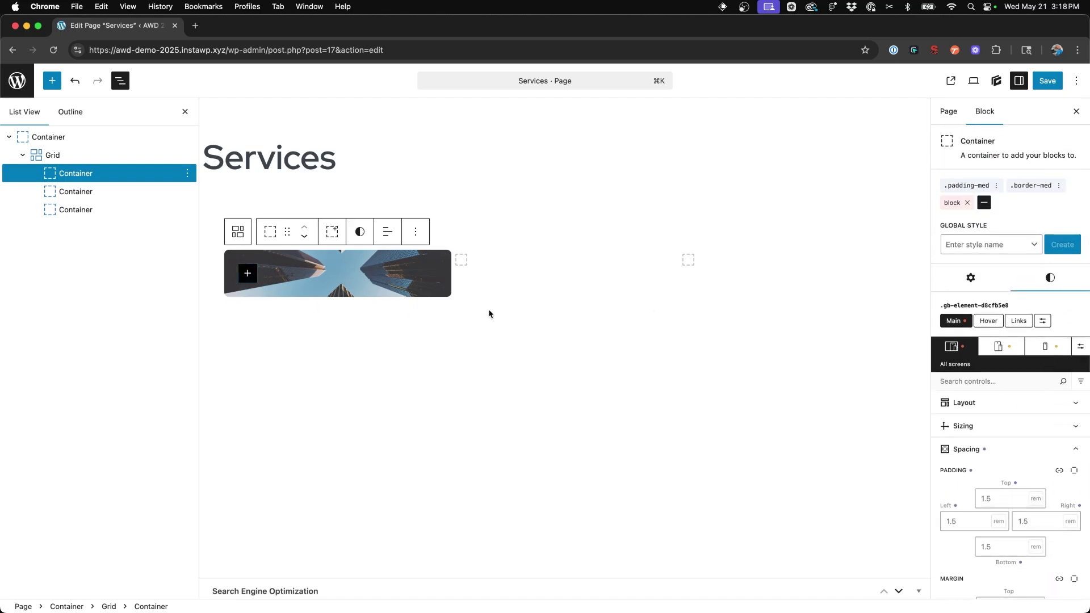
pyautogui.scroll(-2, 999, 423)
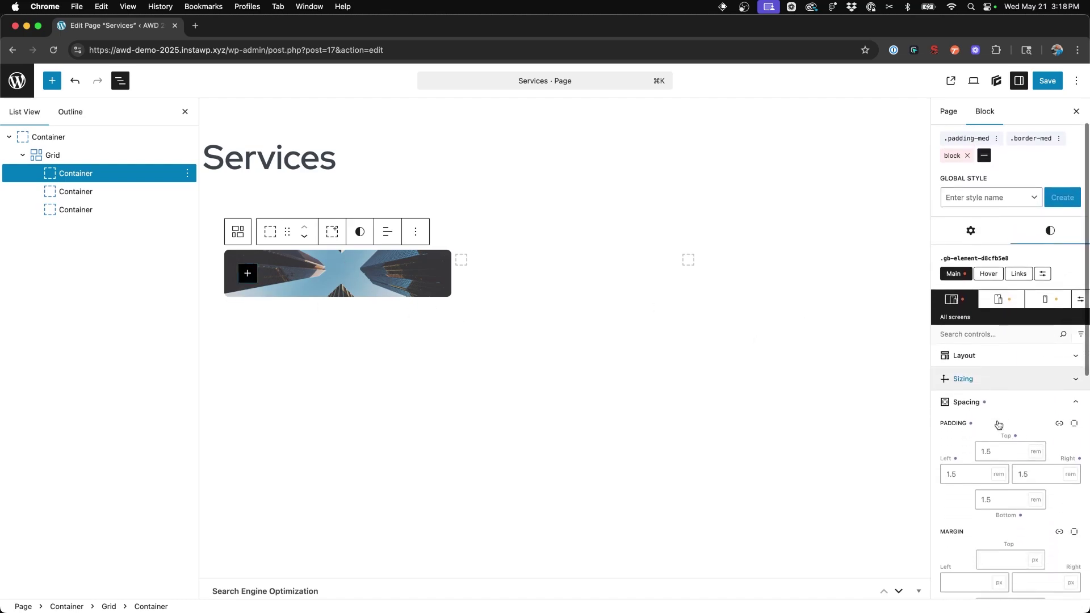
pyautogui.click(1010, 374)
pyautogui.click(1032, 466)
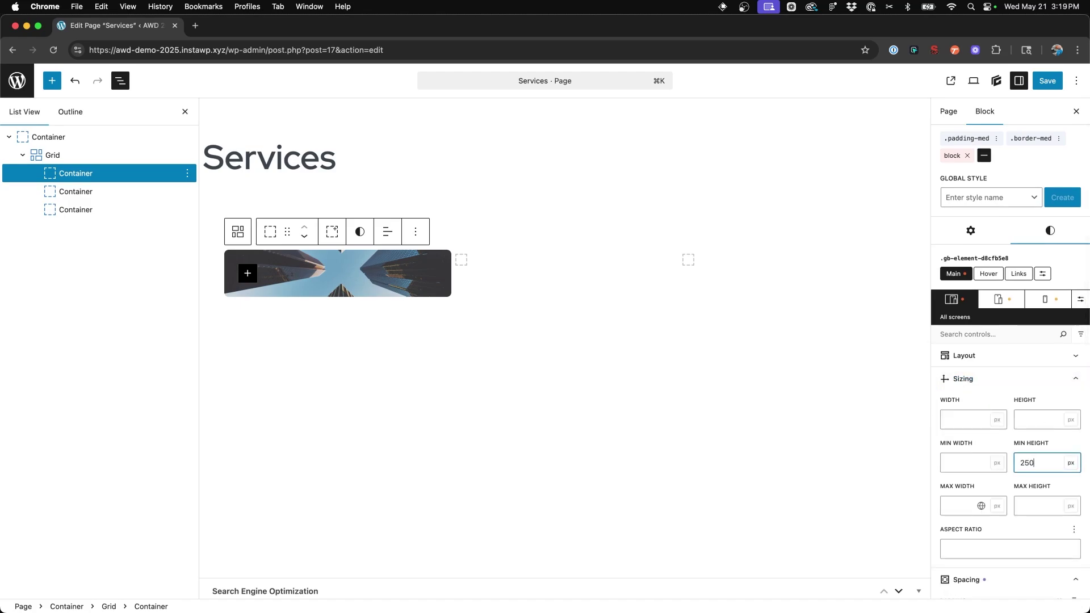
pyautogui.click(392, 348)
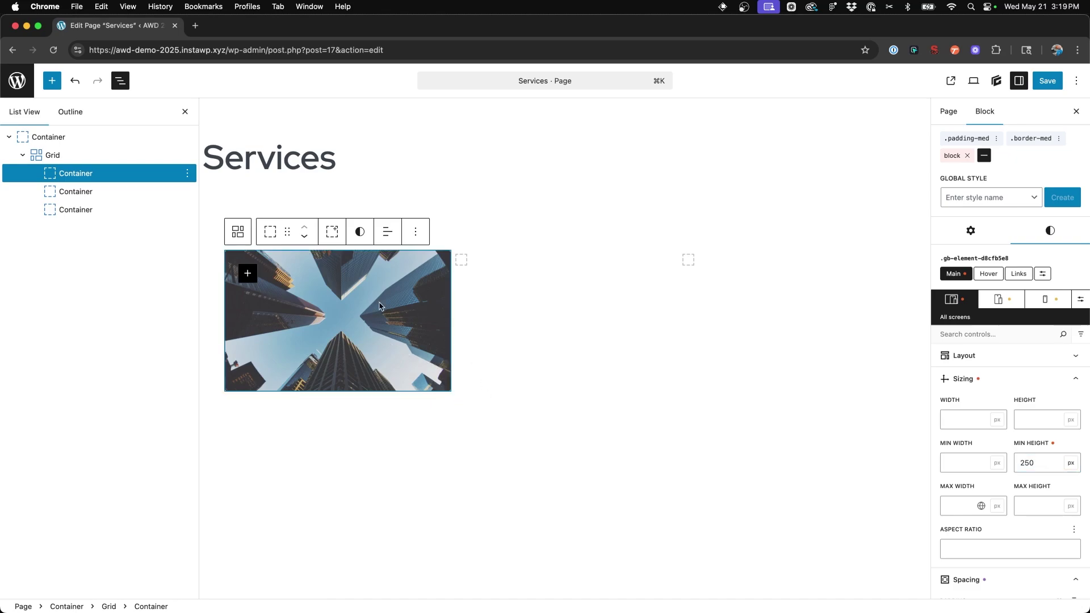
# Insert a Heading 3 Headline reading 'This is a Title' into the skyscraper card.
pyautogui.click(246, 275)
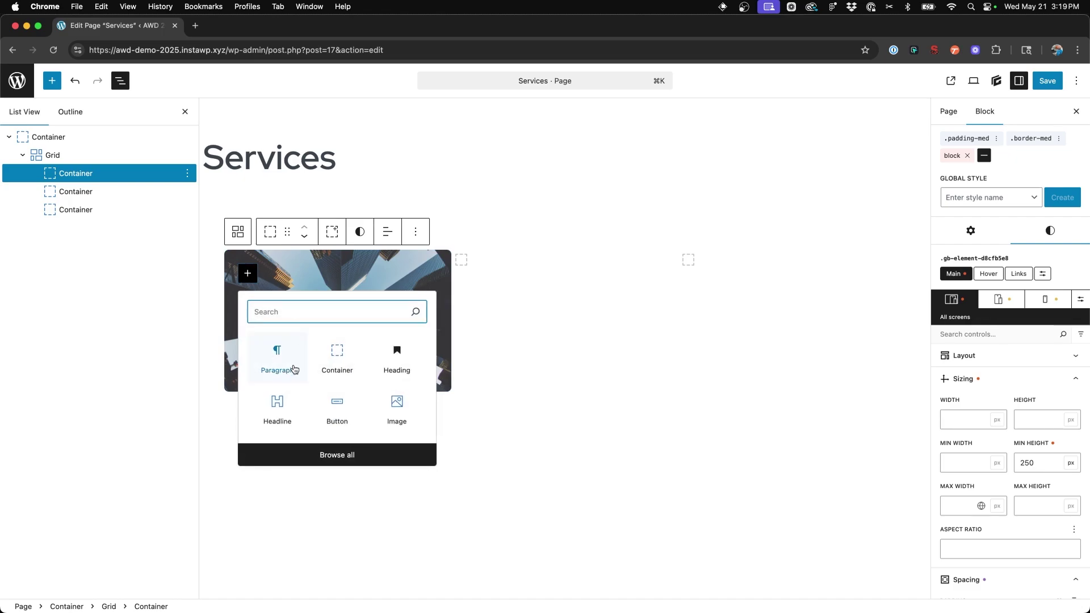
pyautogui.click(274, 408)
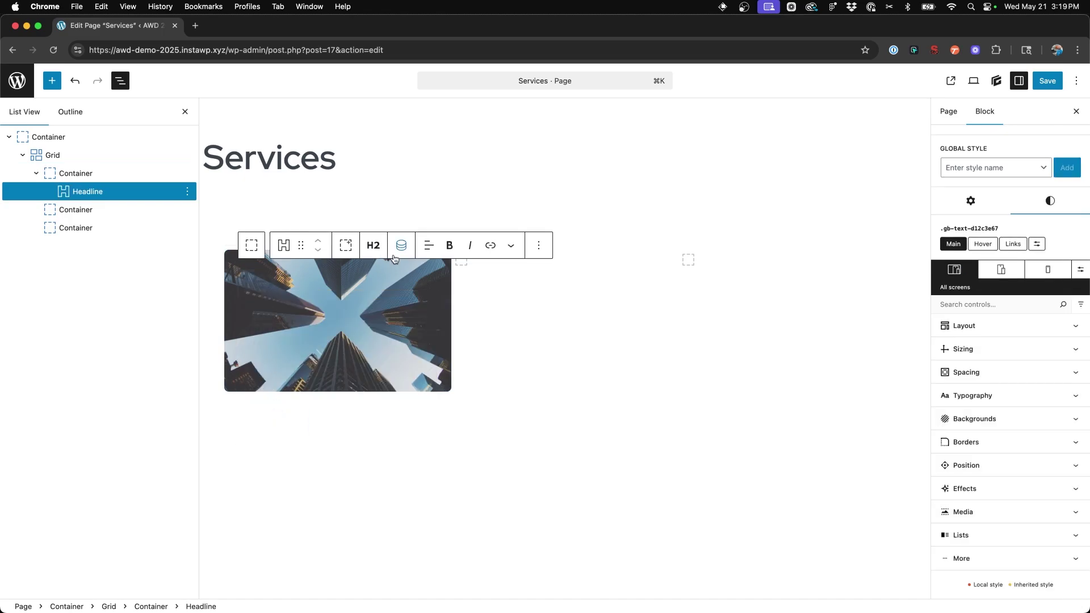
pyautogui.click(372, 246)
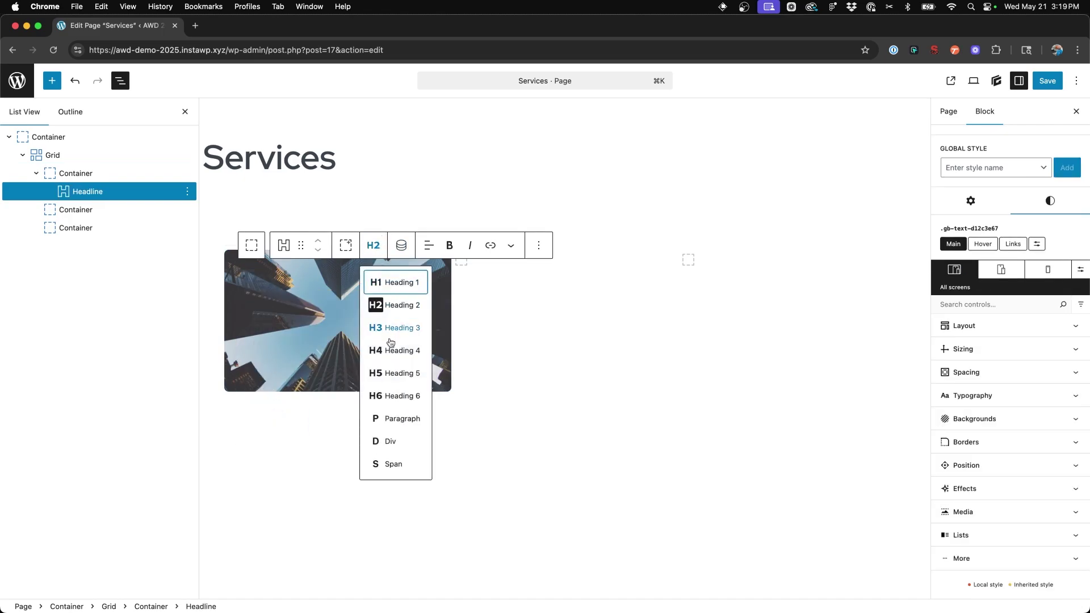
pyautogui.click(393, 329)
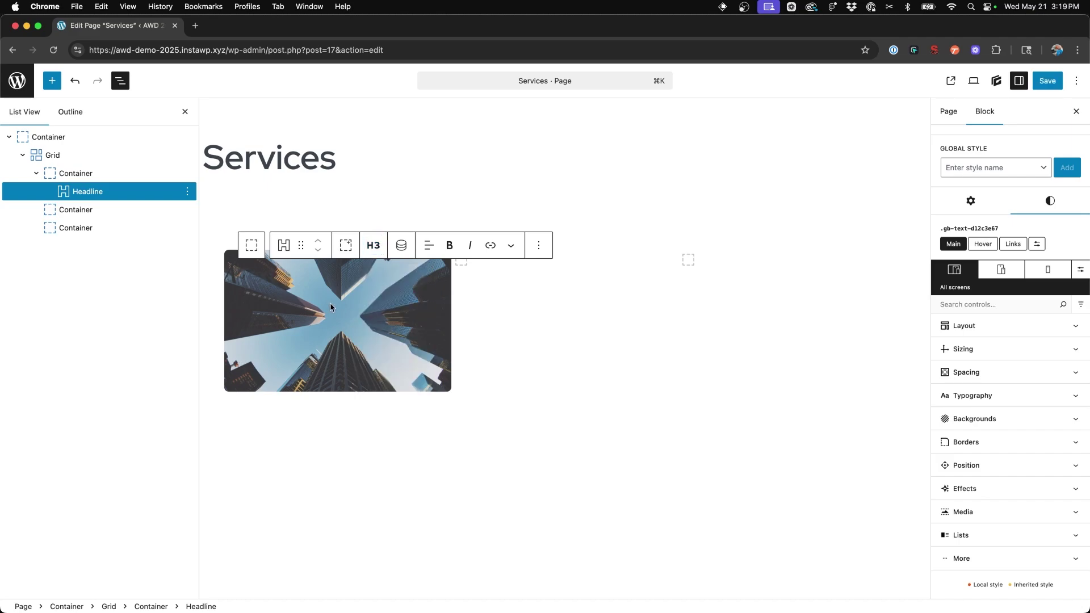
pyautogui.write('This is a Title')
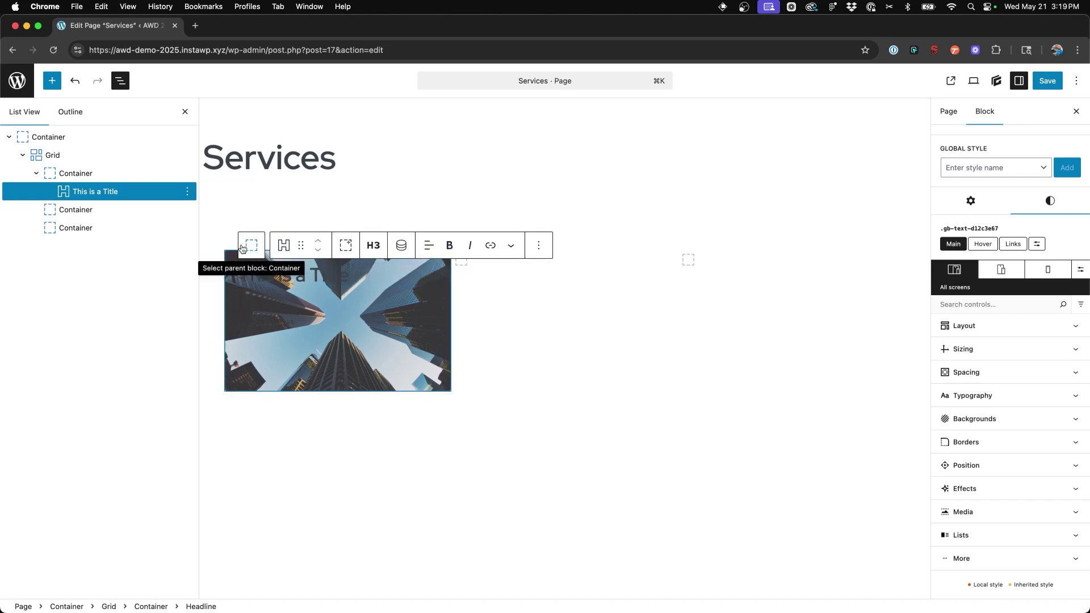
pyautogui.click(88, 176)
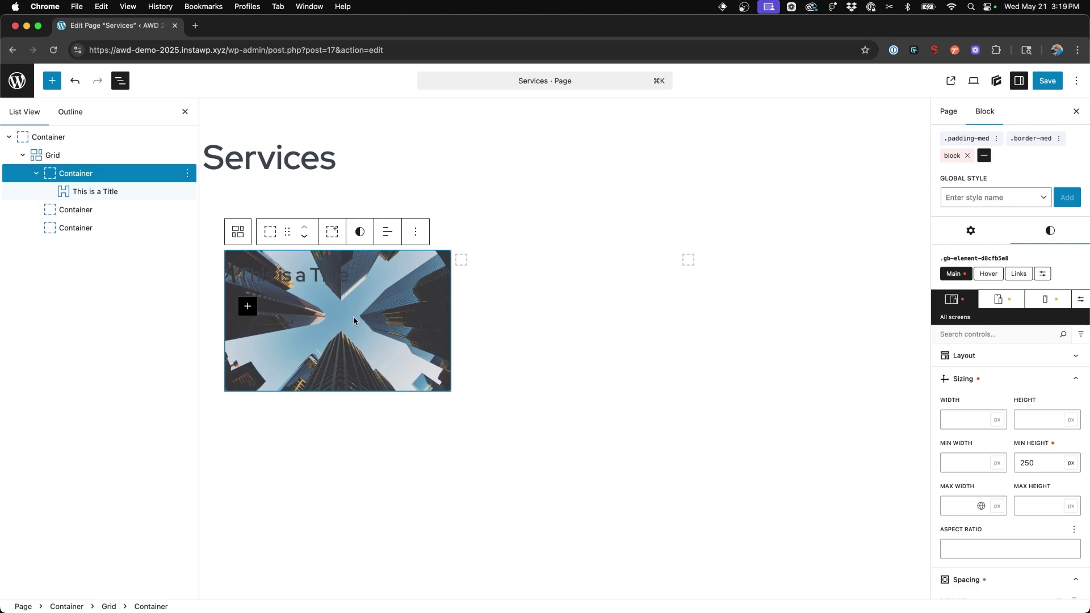
# Make the card a Flex column with Justify Content and Align Items set to center.
pyautogui.click(991, 355)
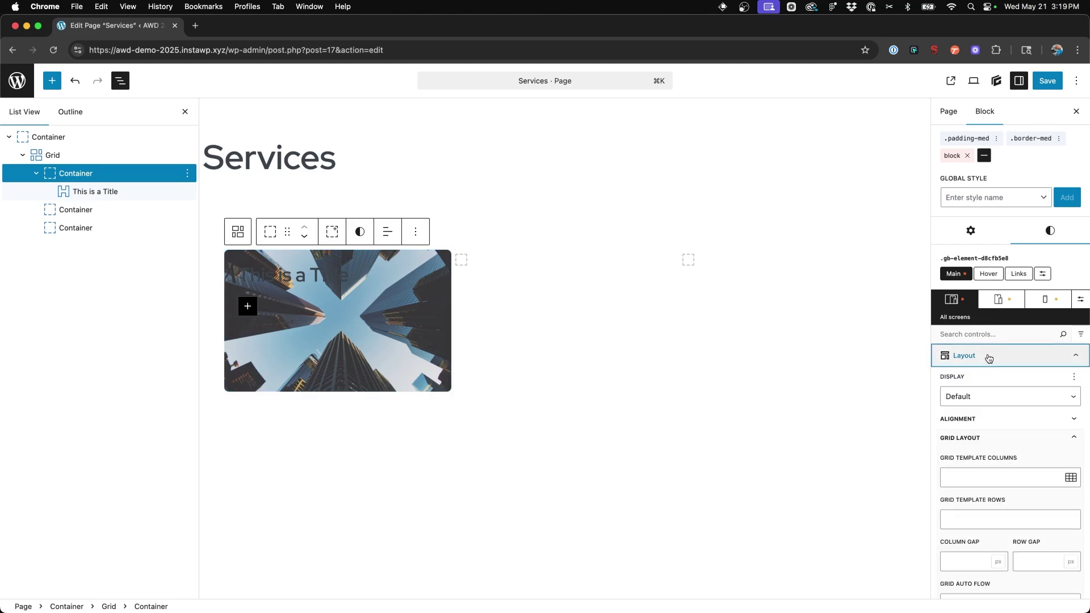
pyautogui.click(984, 396)
pyautogui.click(965, 421)
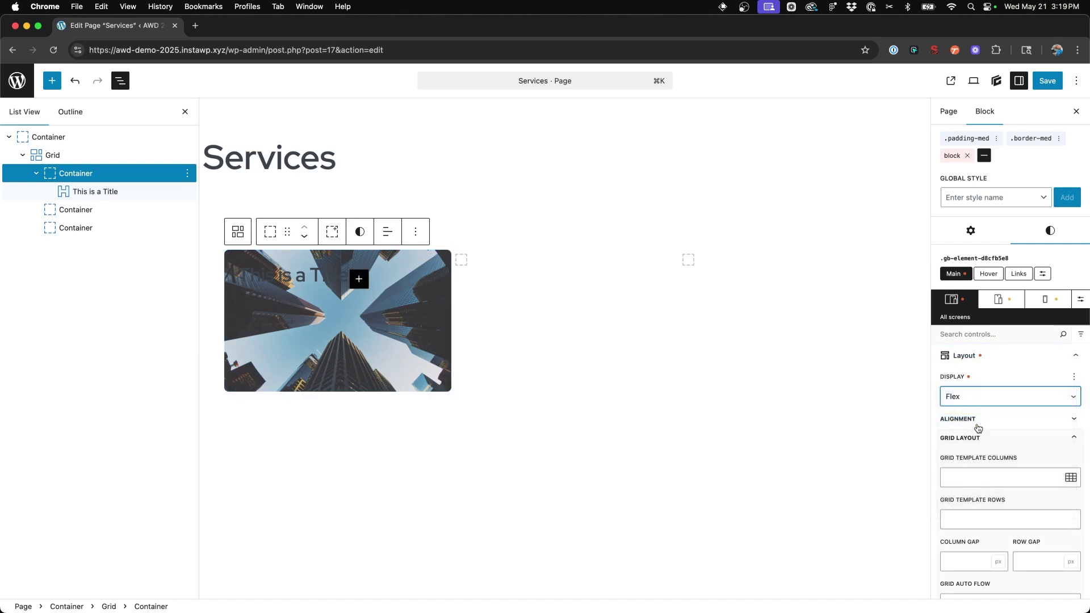
pyautogui.scroll(-2, 977, 428)
pyautogui.scroll(-6, 977, 428)
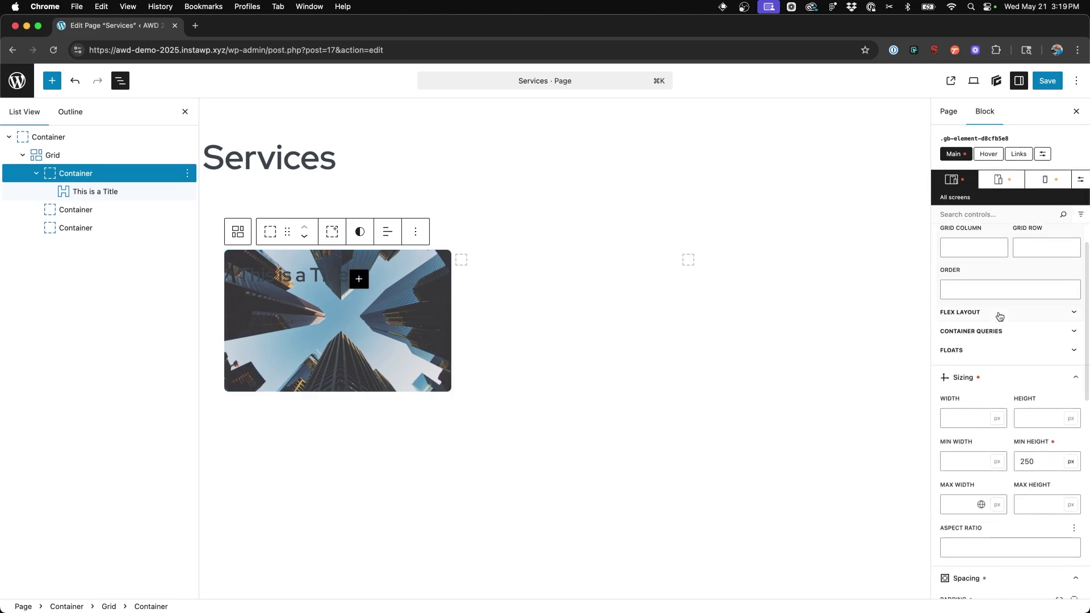
pyautogui.click(1041, 348)
pyautogui.scroll(6, 1040, 351)
pyautogui.scroll(3, 1041, 353)
pyautogui.click(968, 378)
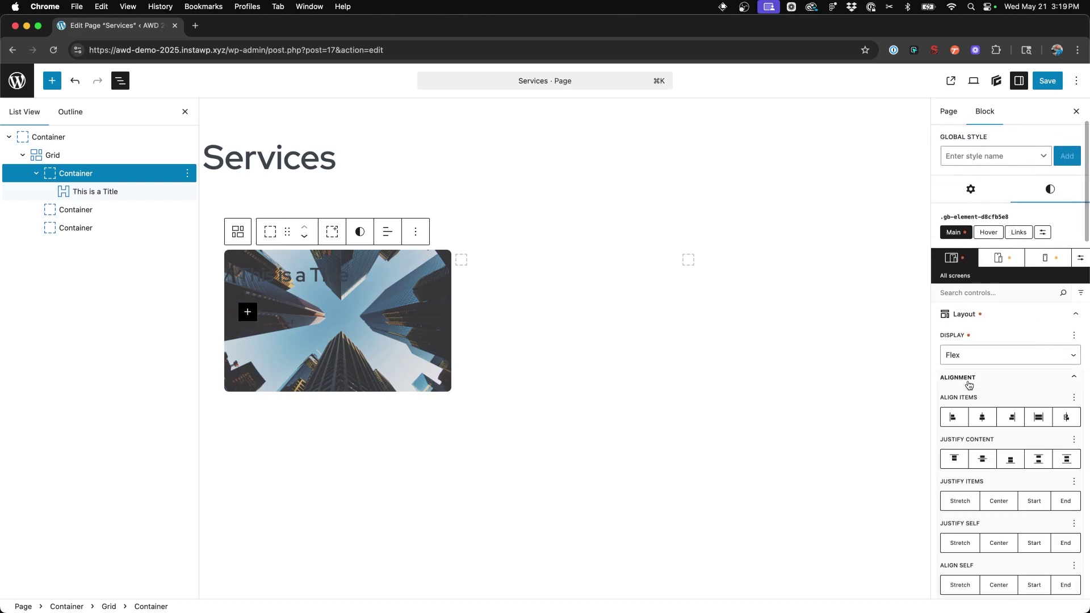
pyautogui.scroll(-1, 992, 420)
pyautogui.click(984, 426)
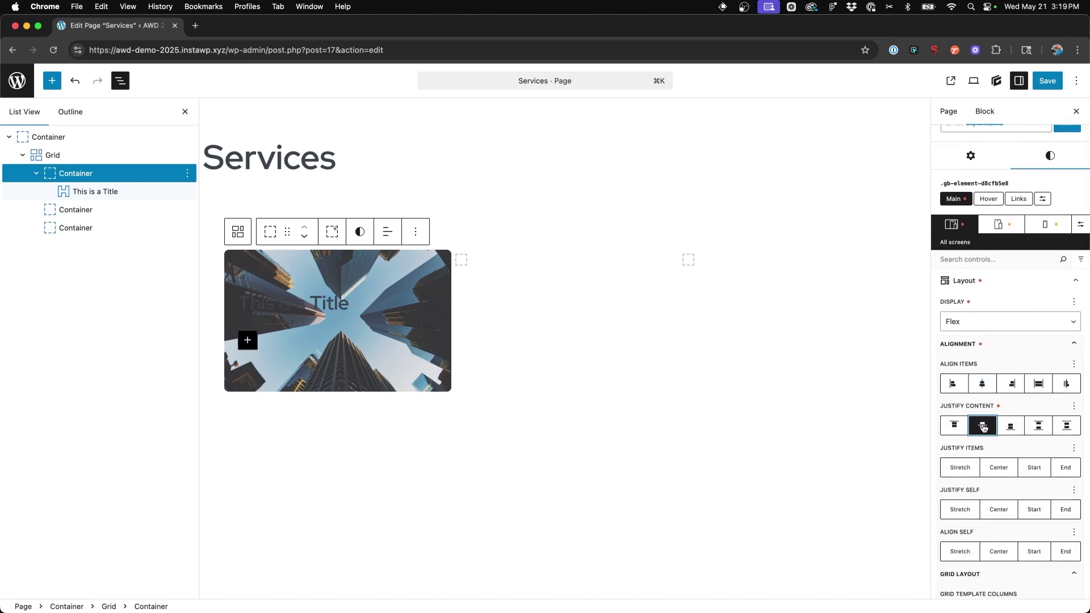
pyautogui.click(982, 384)
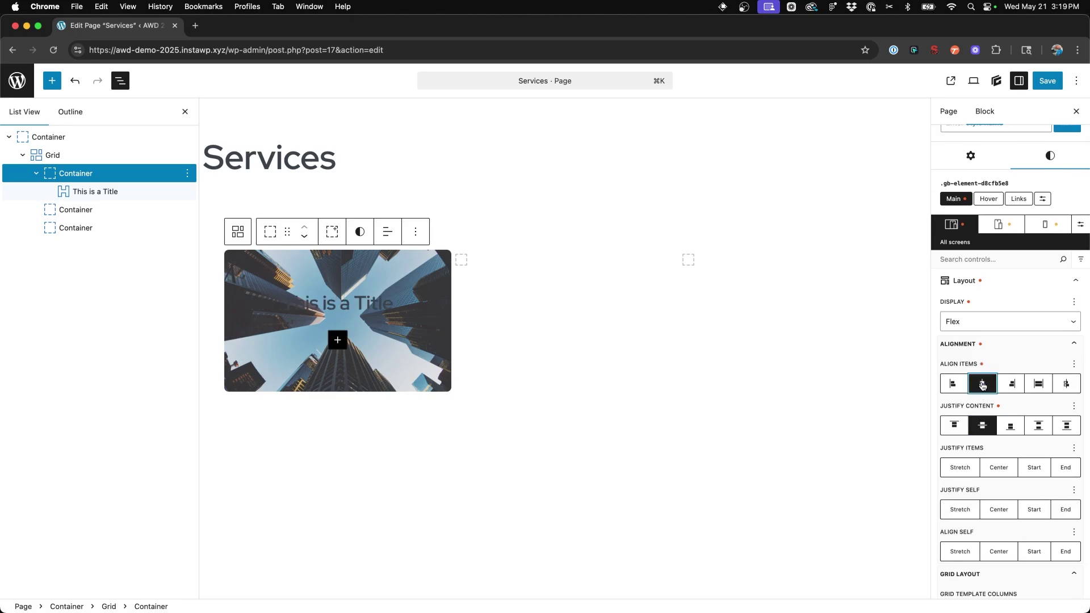
# Set the This is a Title headline's bottom margin to 0.
pyautogui.click(319, 315)
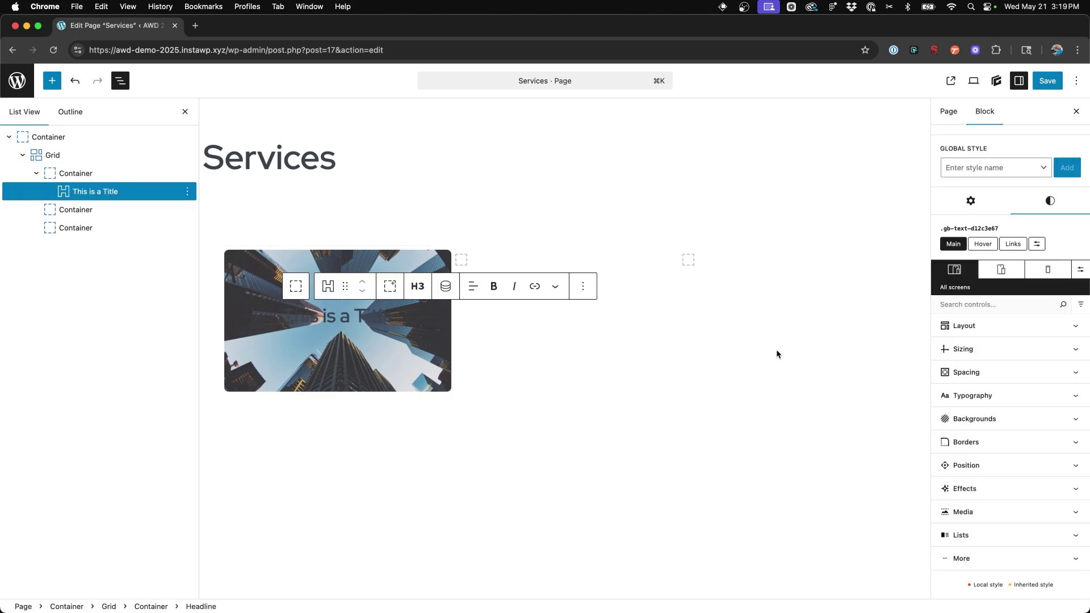
pyautogui.click(993, 372)
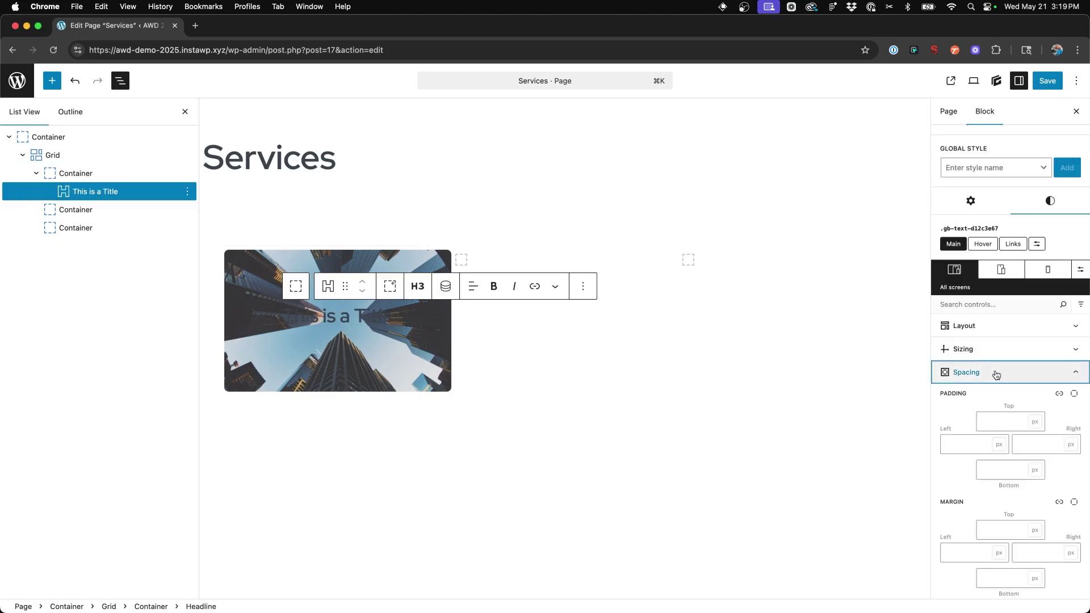
pyautogui.scroll(-5, 1002, 397)
pyautogui.click(1004, 407)
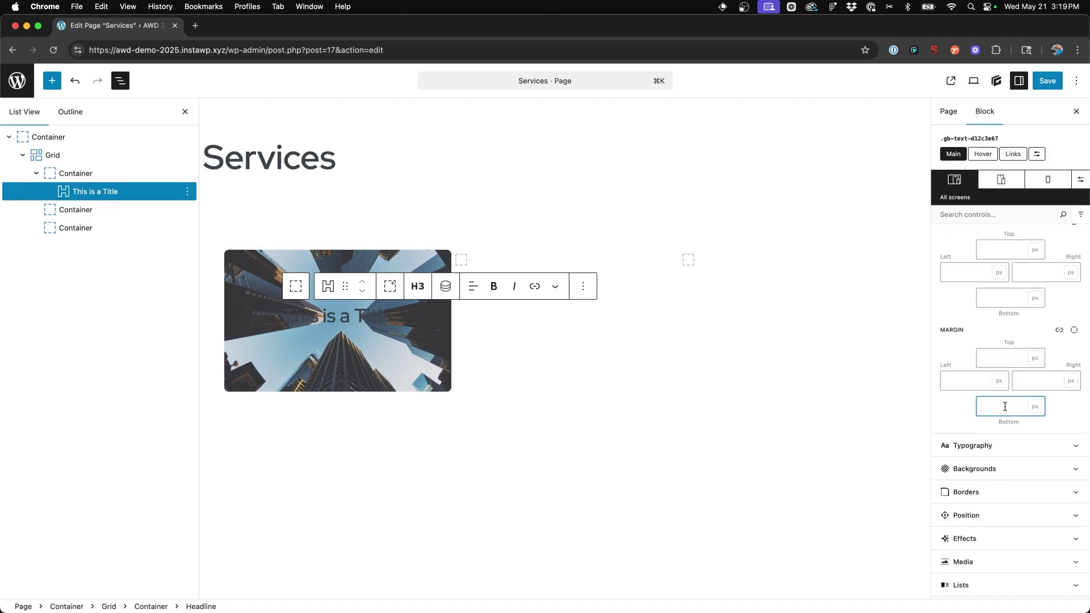
pyautogui.write('0')
pyautogui.scroll(2, 1053, 369)
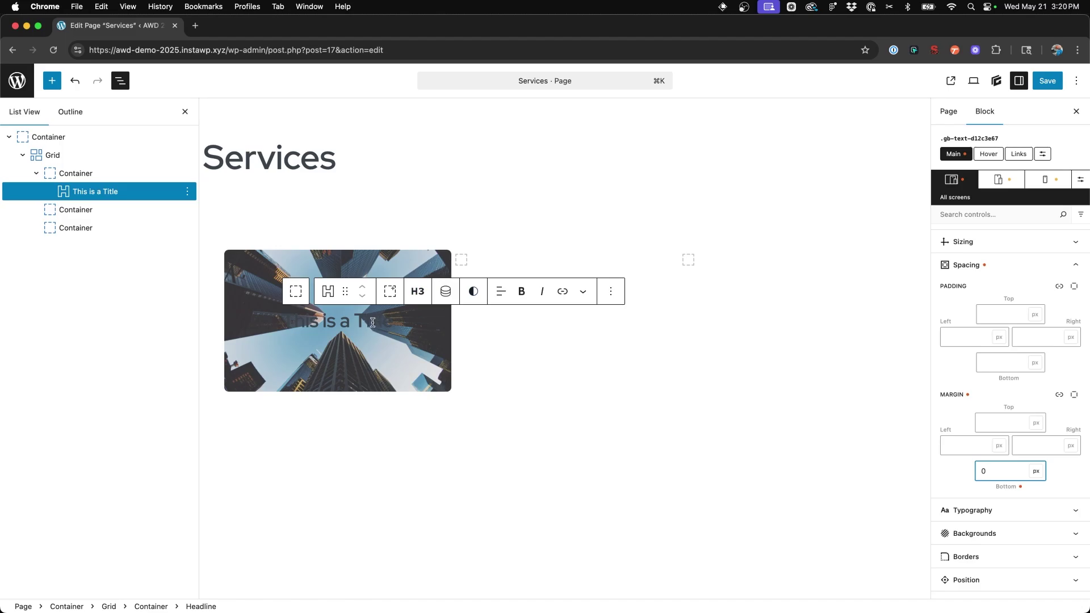
pyautogui.scroll(-4, 965, 397)
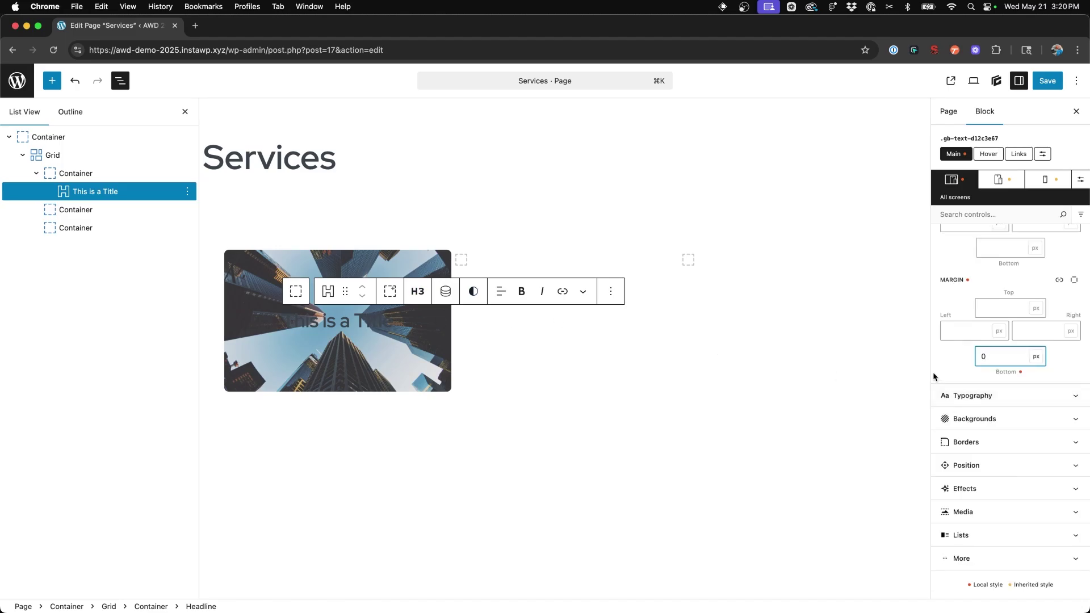
pyautogui.click(276, 258)
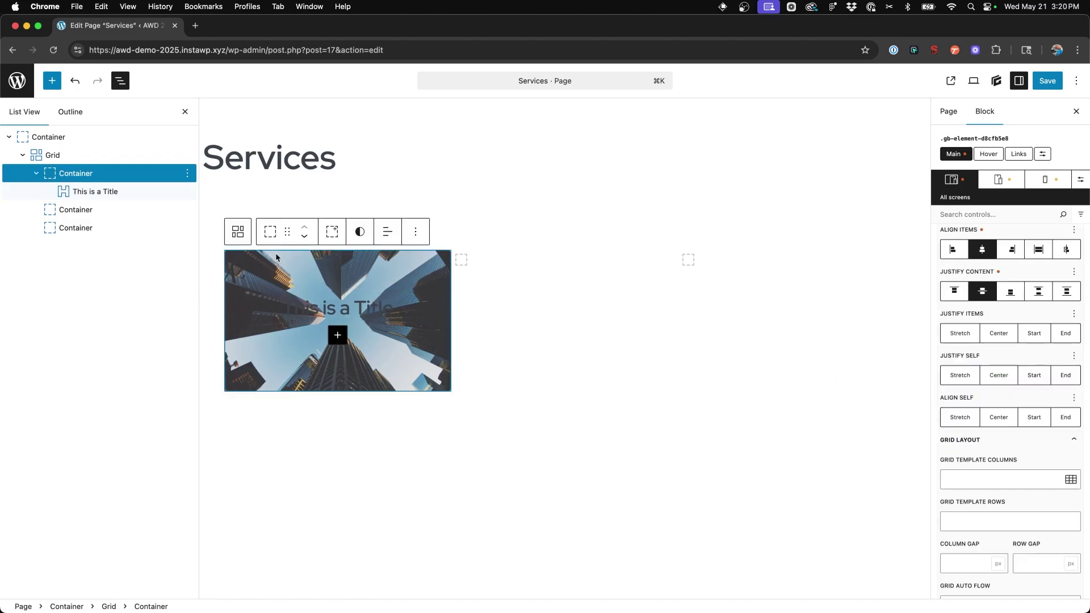
# Set the This is a Title headline's text colour to the white preset swatch.
pyautogui.click(344, 302)
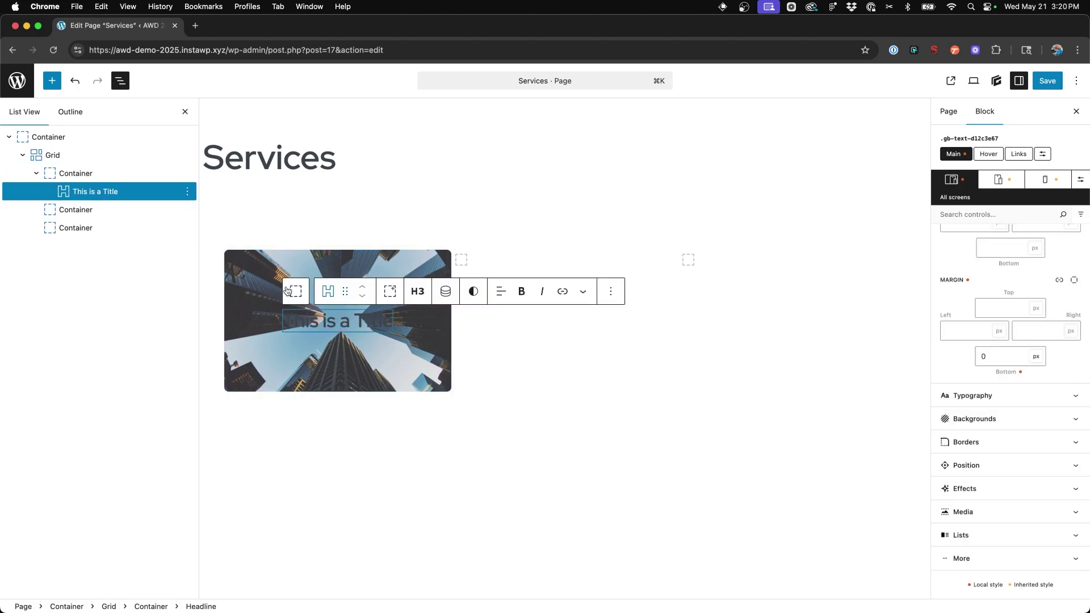
pyautogui.click(296, 292)
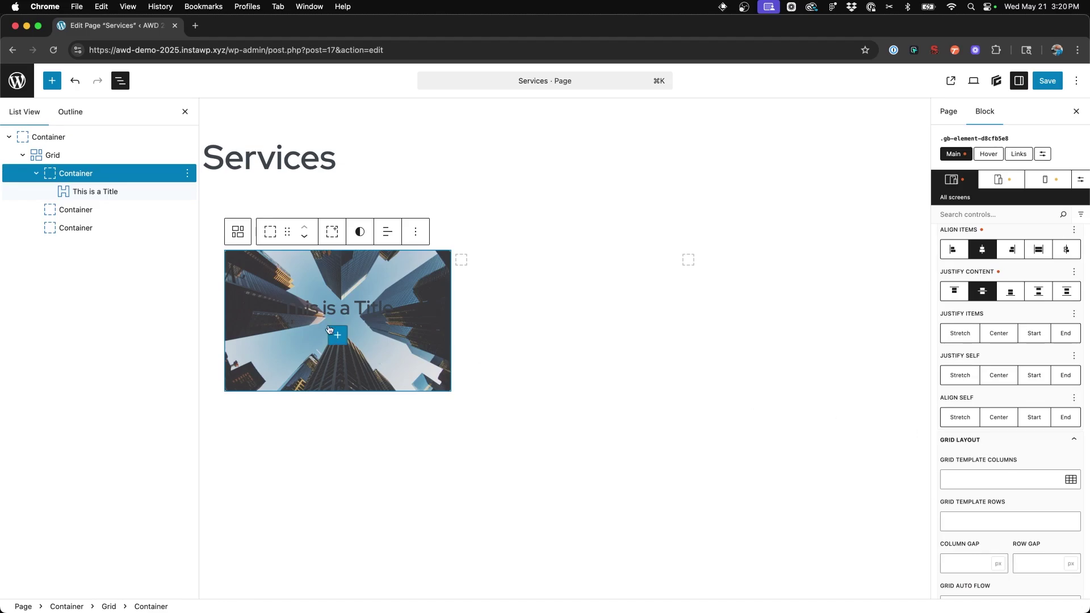
pyautogui.click(333, 303)
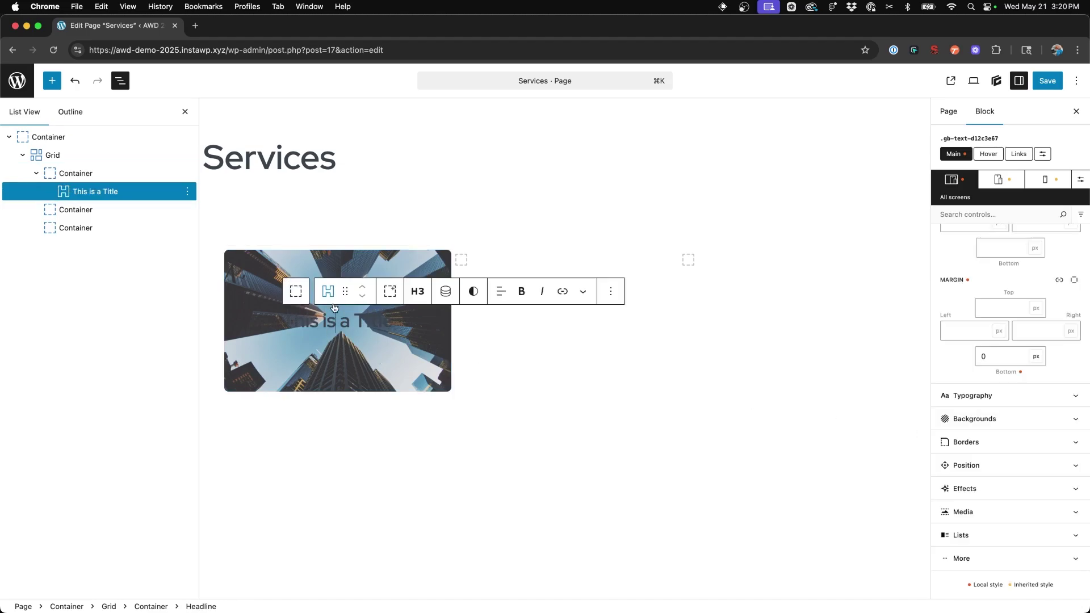
pyautogui.scroll(1, 1015, 467)
pyautogui.click(999, 425)
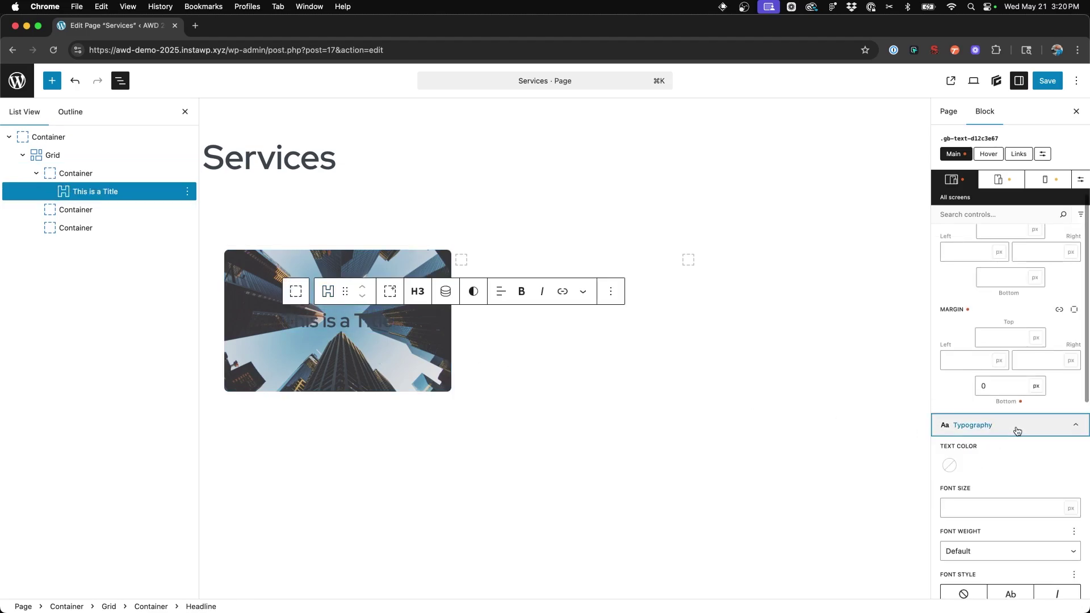
pyautogui.click(949, 466)
pyautogui.click(907, 415)
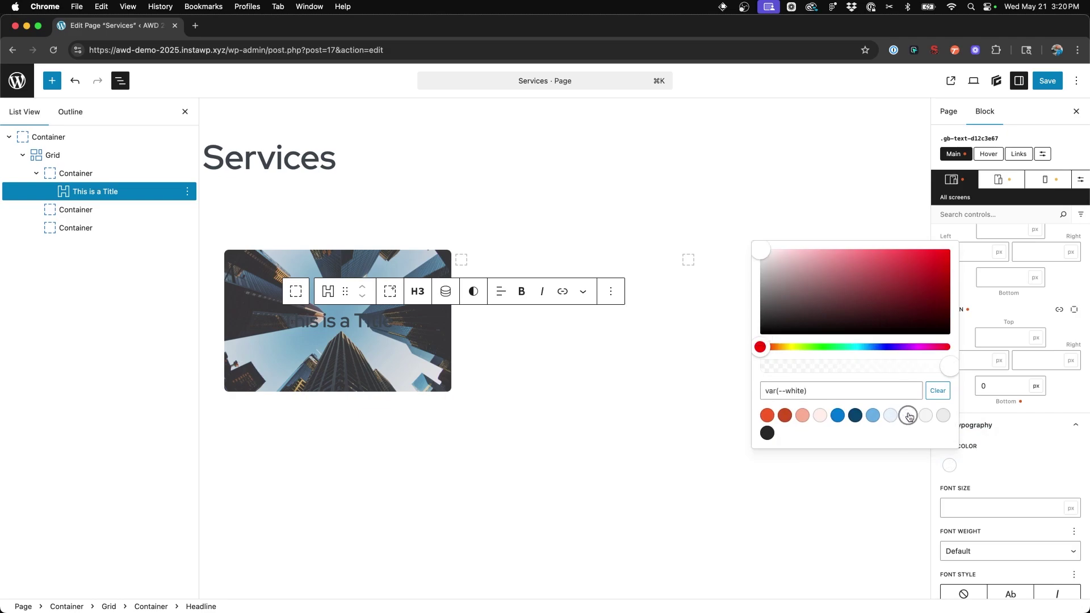
pyautogui.click(1050, 489)
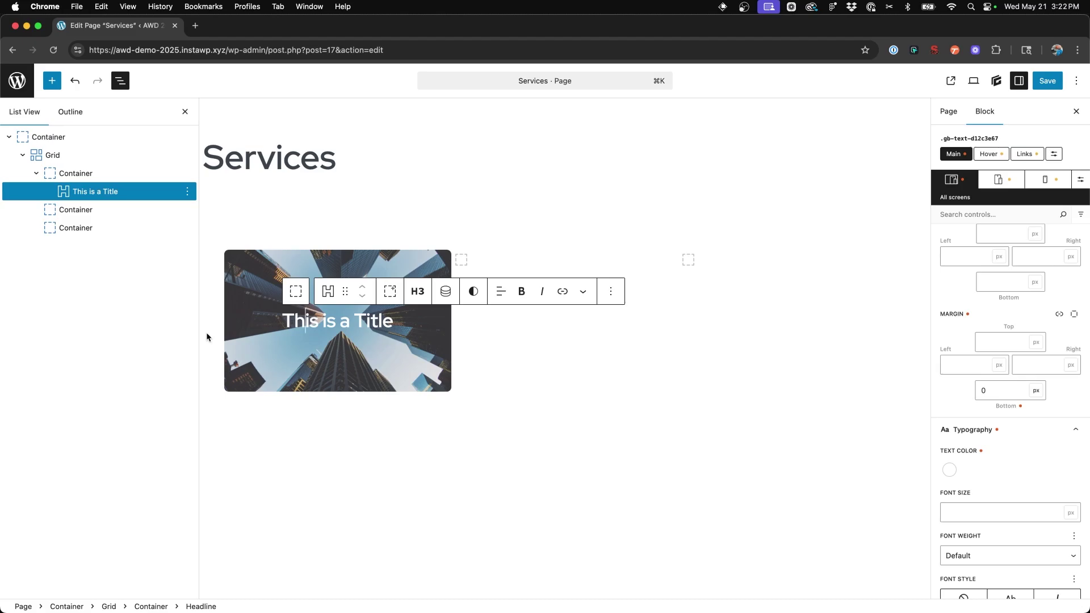
# Create a new custom 'h3' selector on the image card Container's Styles.
pyautogui.scroll(5, 917, 314)
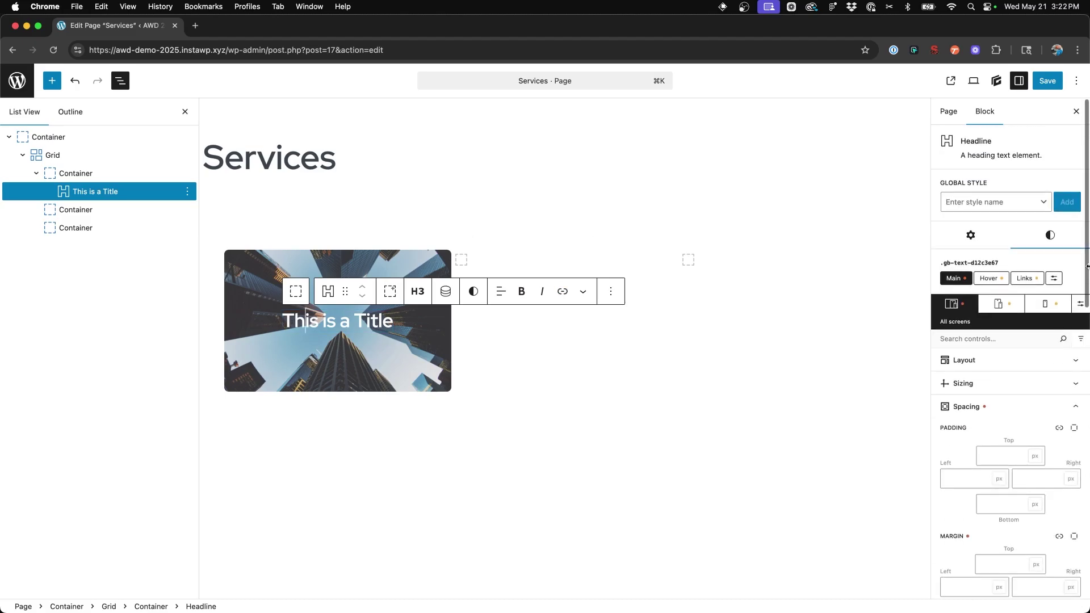
pyautogui.click(71, 175)
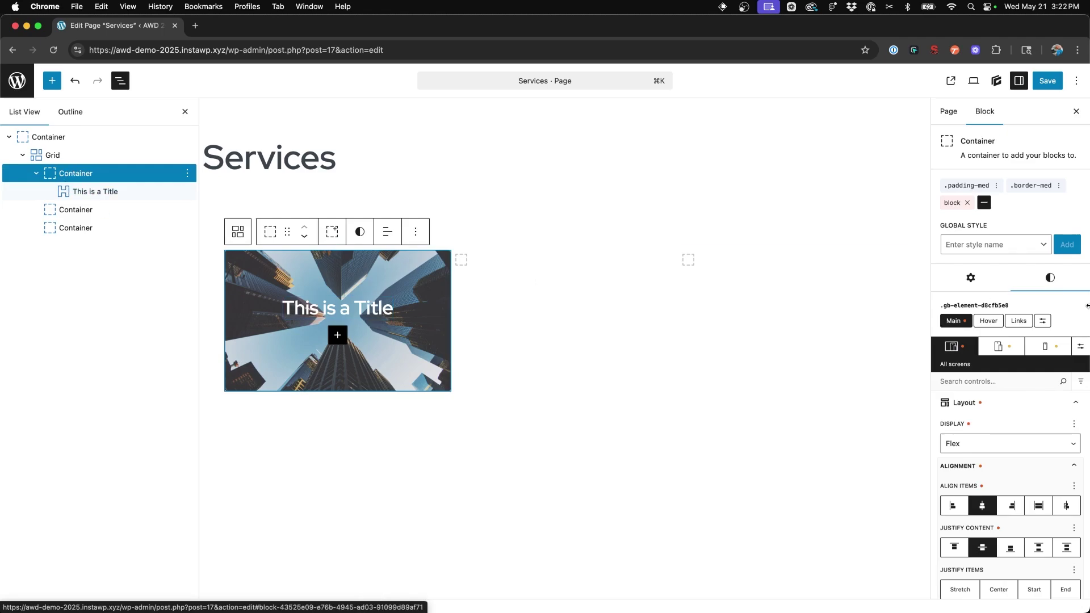
pyautogui.click(1042, 321)
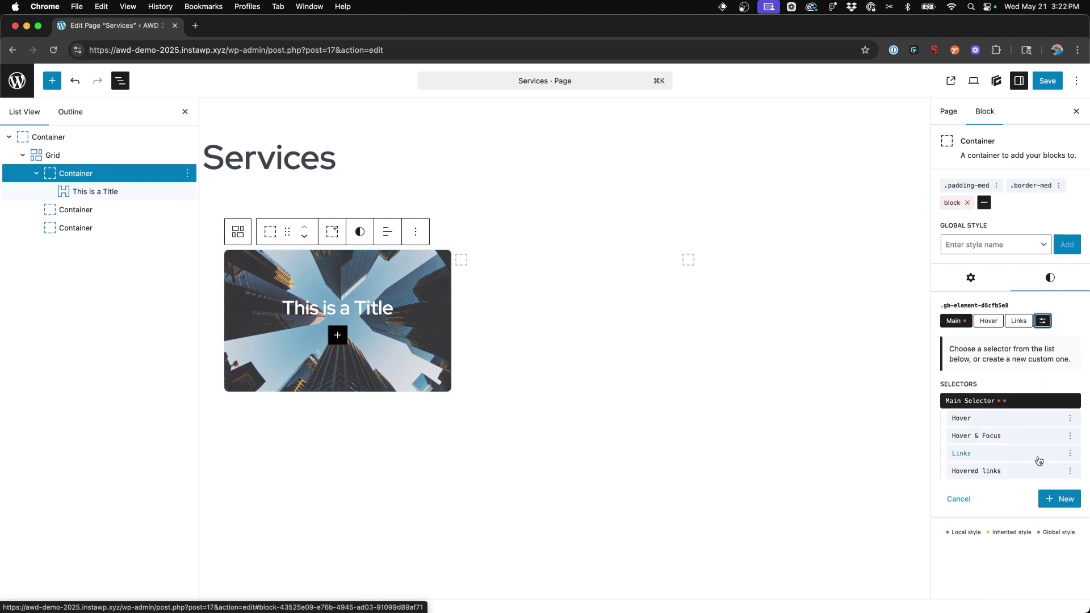
pyautogui.click(1060, 500)
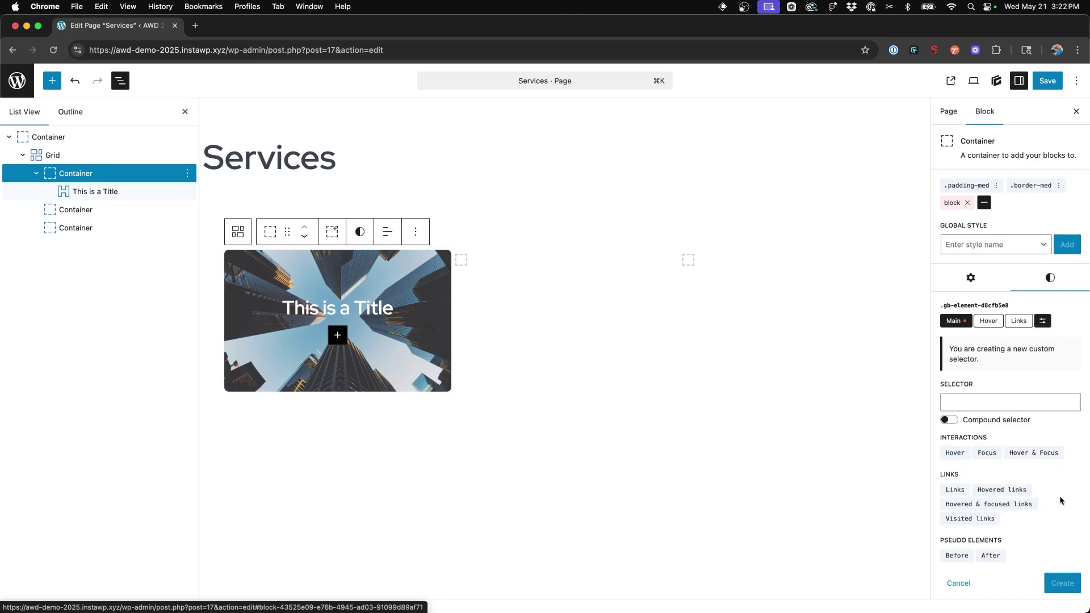
pyautogui.click(952, 402)
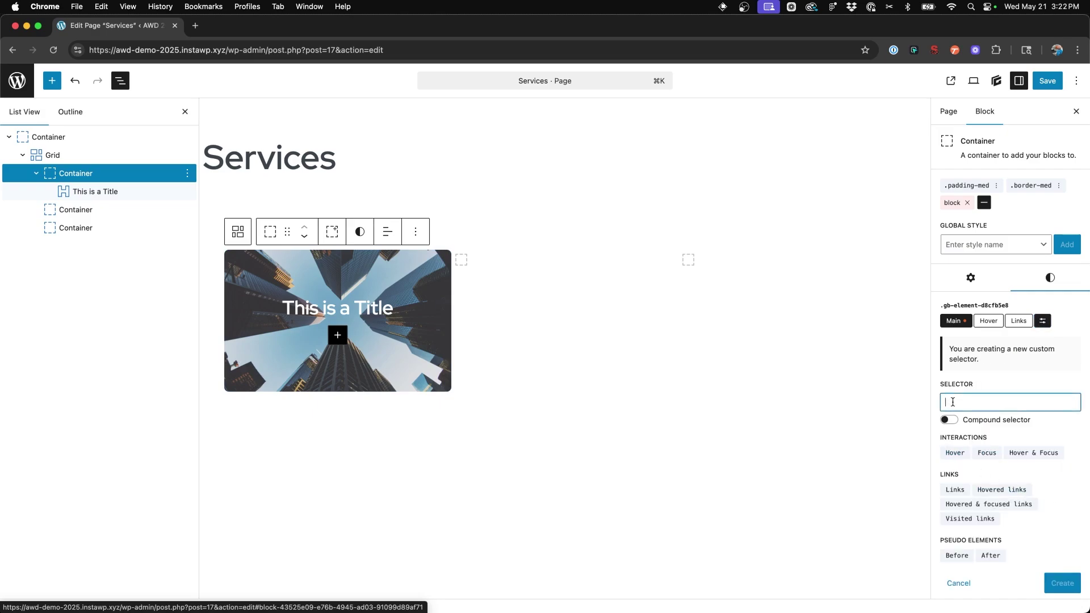
pyautogui.write('h3')
pyautogui.click(1061, 583)
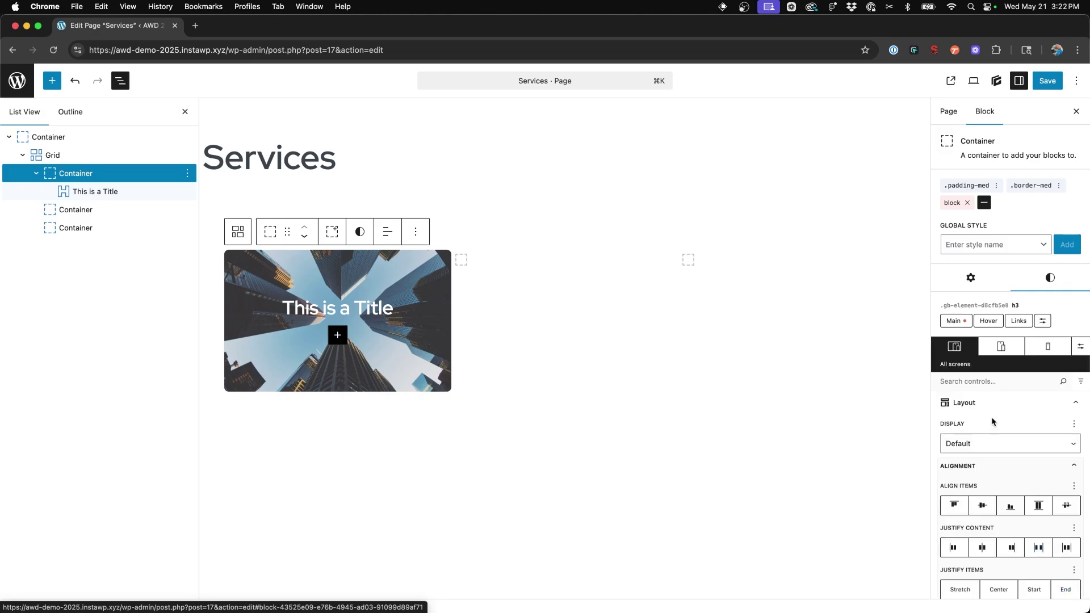
pyautogui.moveTo(940, 306); pyautogui.dragTo(1049, 306)
# Add a Translate transform to the h3 selector with Translate Y set to 275 px.
pyautogui.click(1048, 306)
pyautogui.scroll(-10, 1025, 413)
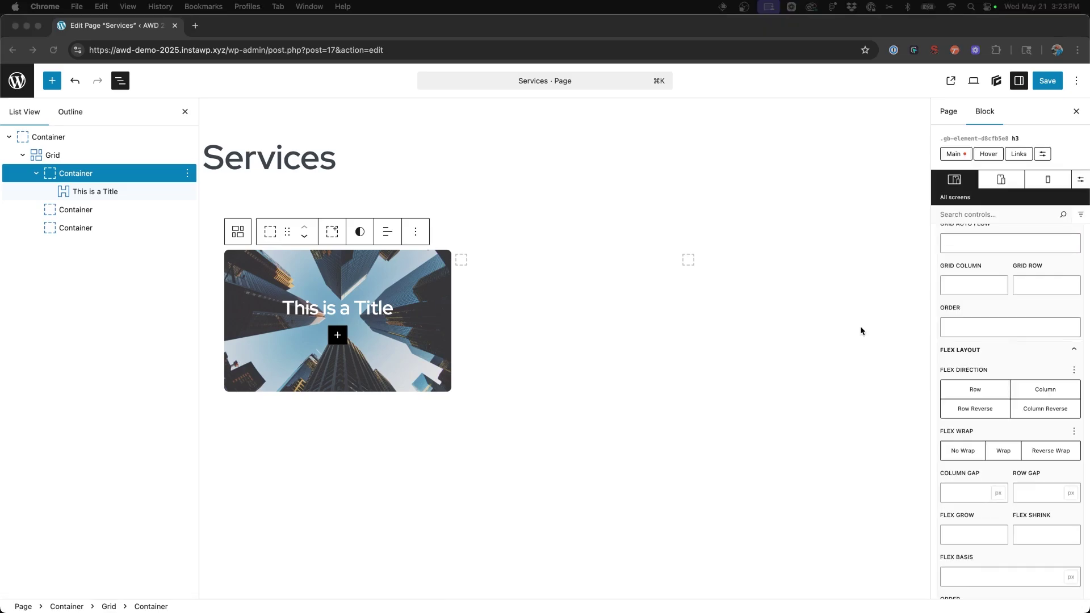
pyautogui.scroll(-10, 987, 277)
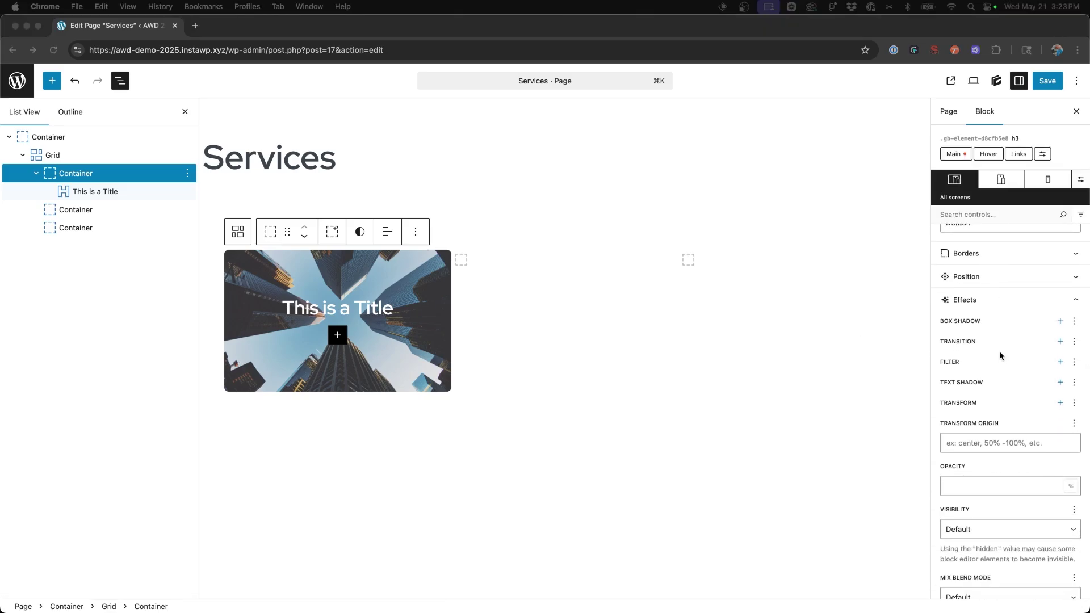
pyautogui.click(1059, 403)
pyautogui.scroll(-3, 1006, 386)
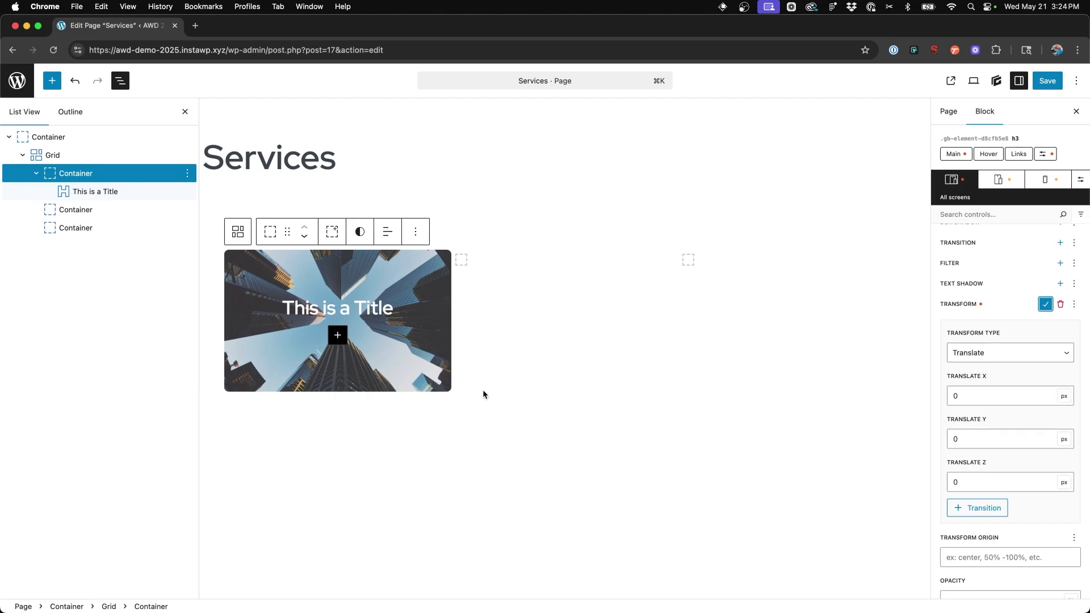
pyautogui.doubleClick(967, 438)
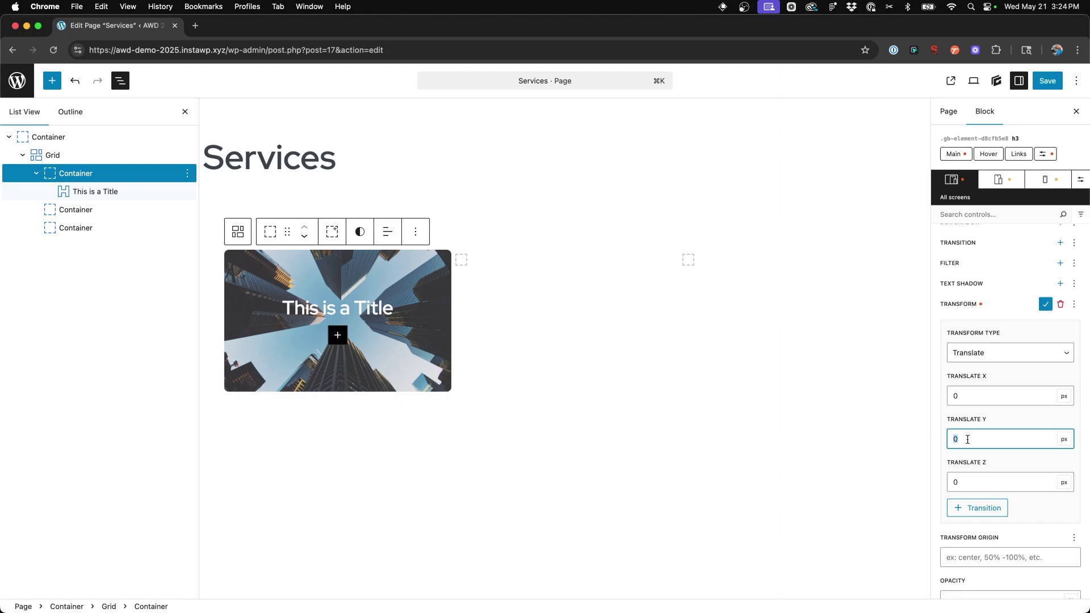
pyautogui.write('275')
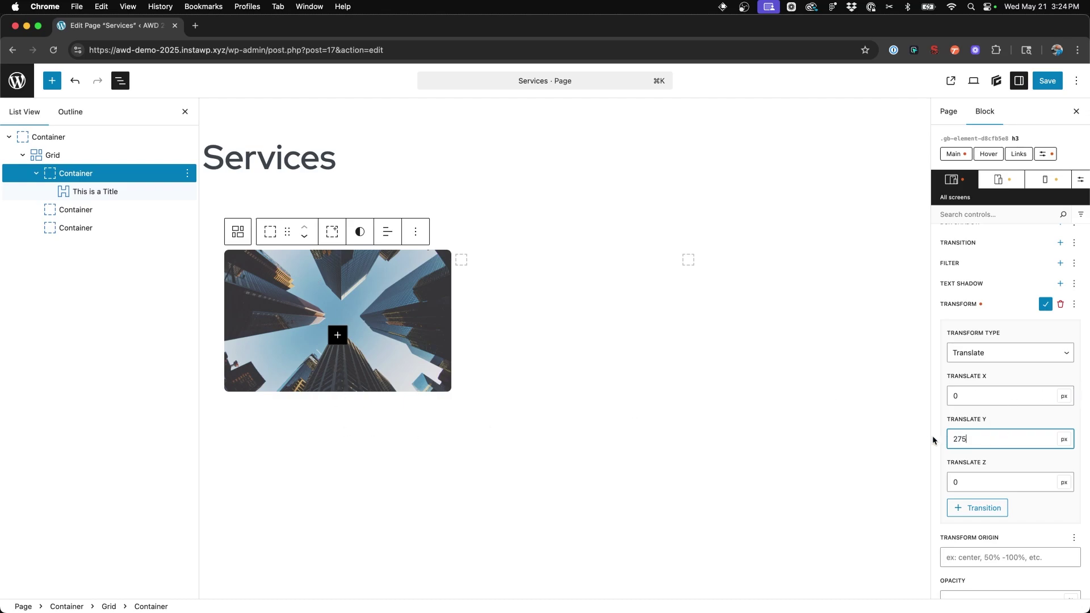
# Set the h3 title's text colour to the light blue swatch.
pyautogui.scroll(-1, 932, 435)
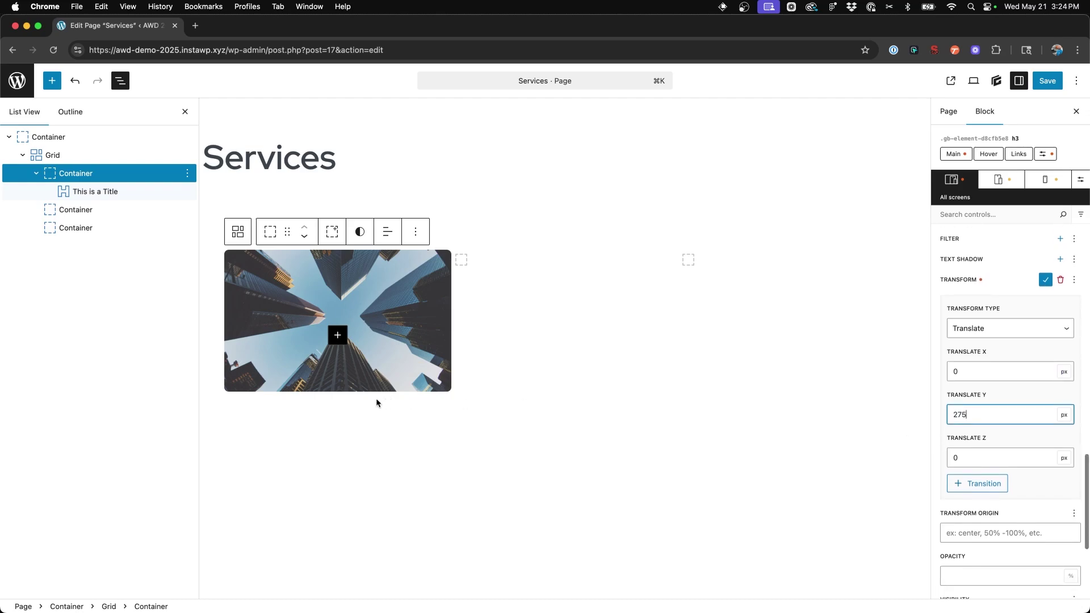
pyautogui.scroll(8, 1021, 429)
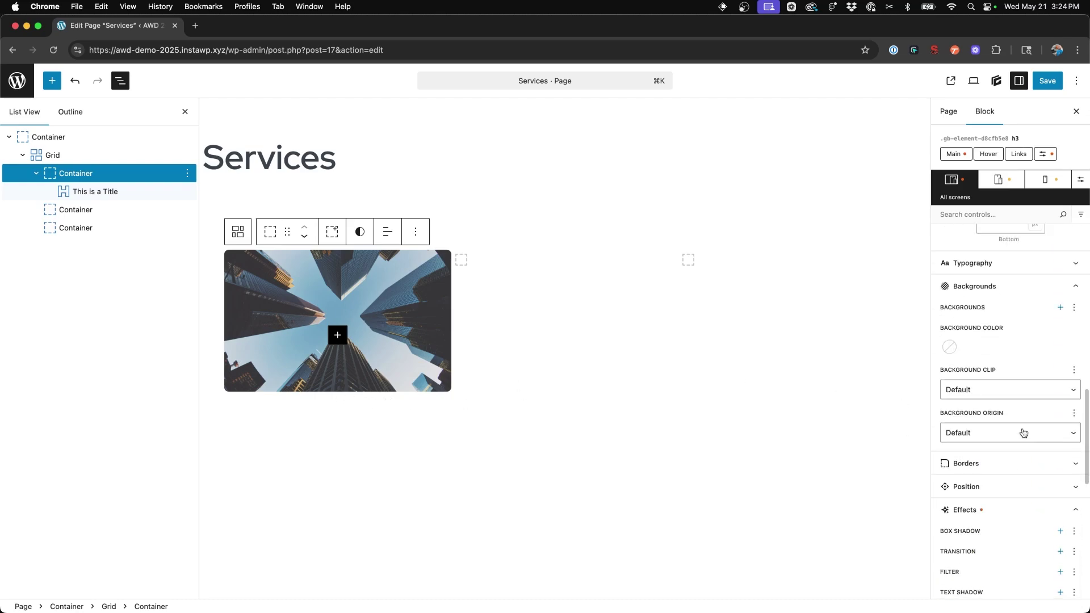
pyautogui.click(1019, 414)
pyautogui.click(949, 454)
pyautogui.click(872, 405)
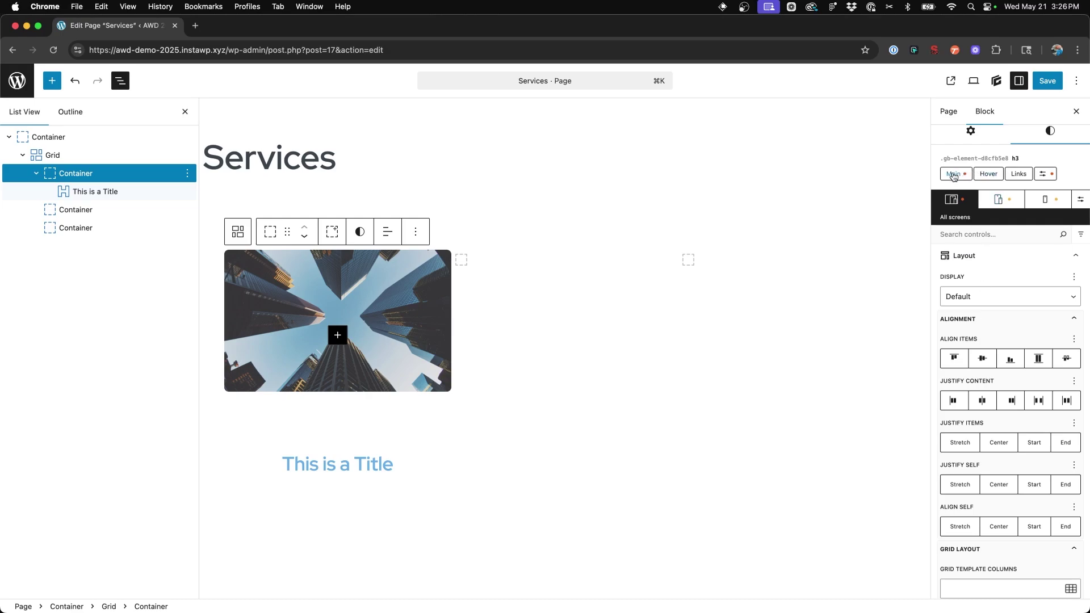
# Set the card Container's Overflow-X and Overflow-Y to hidden.
pyautogui.click(953, 175)
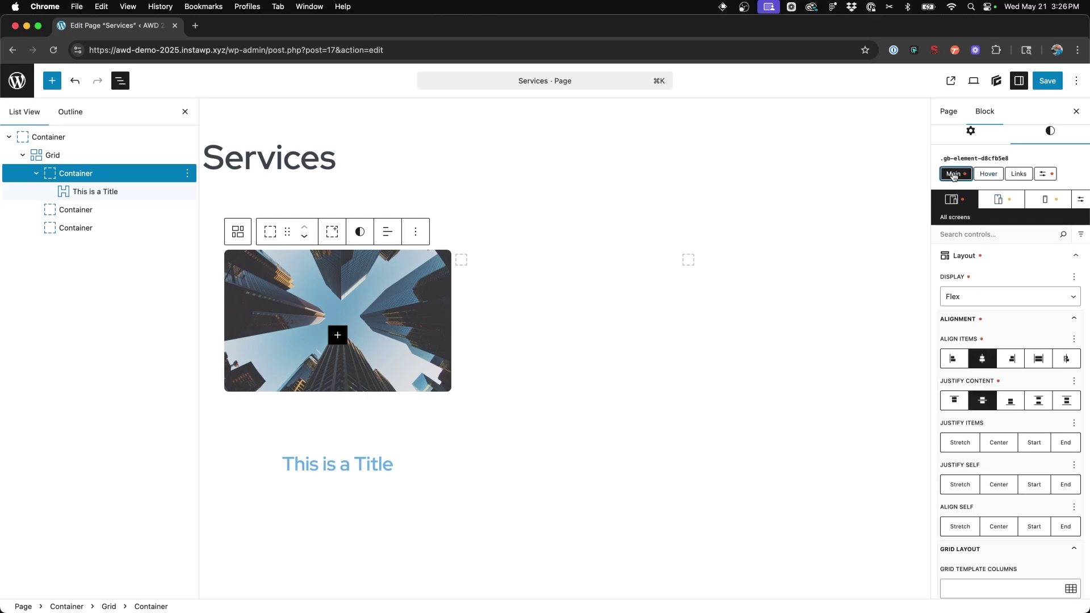
pyautogui.scroll(-10, 1000, 306)
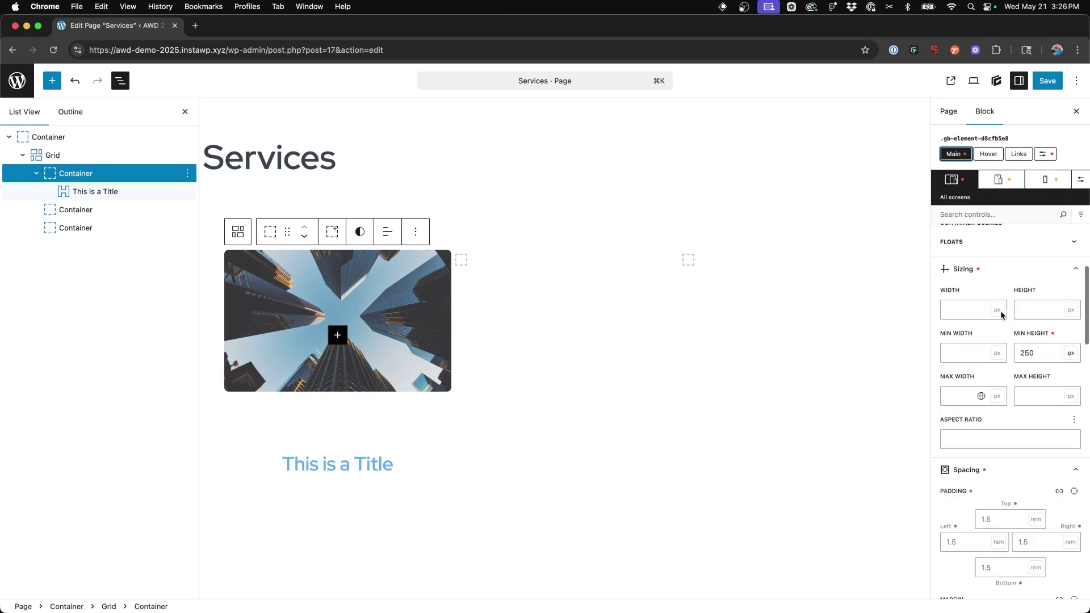
pyautogui.scroll(-10, 1000, 311)
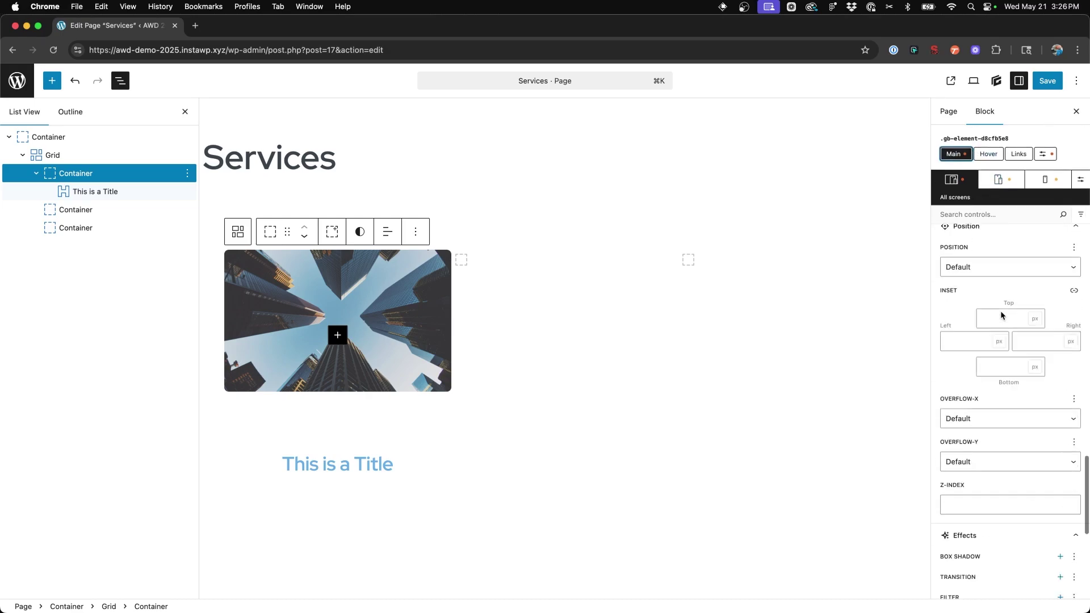
pyautogui.scroll(-3, 1002, 315)
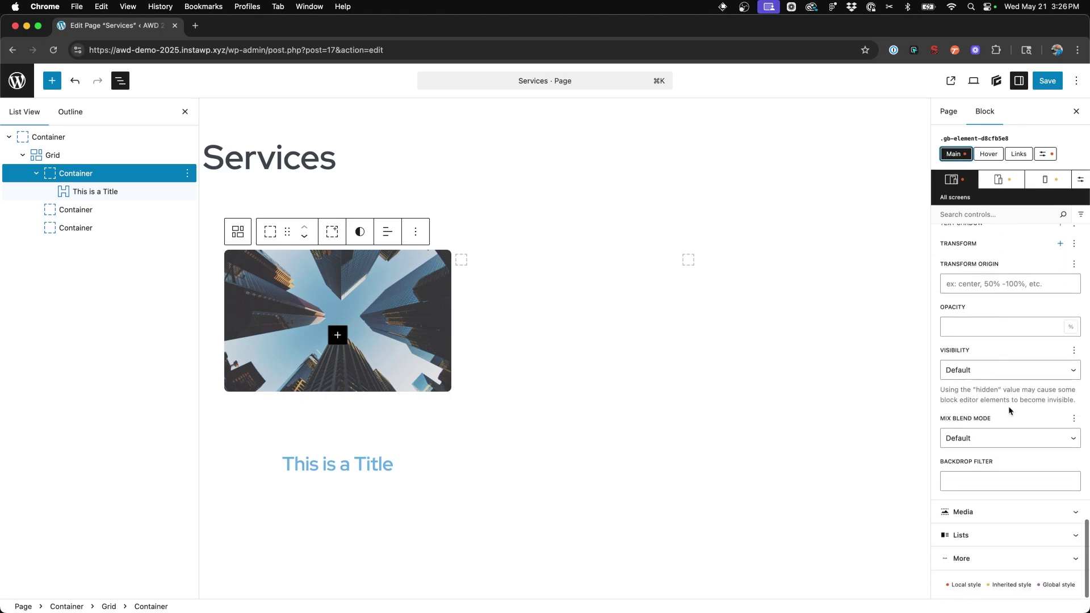
pyautogui.scroll(5, 1008, 406)
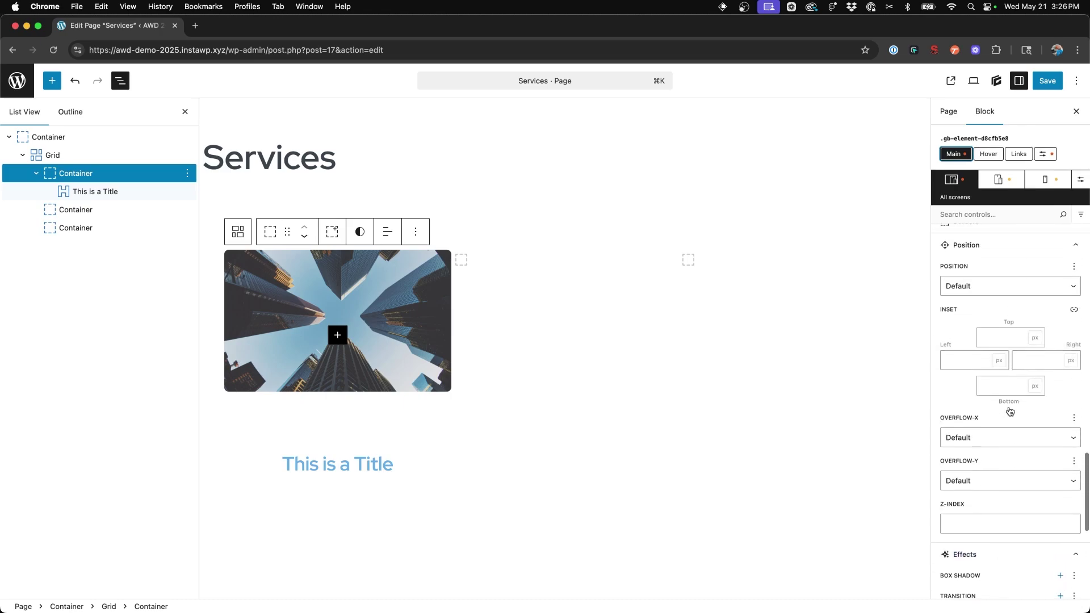
pyautogui.click(982, 449)
pyautogui.click(972, 474)
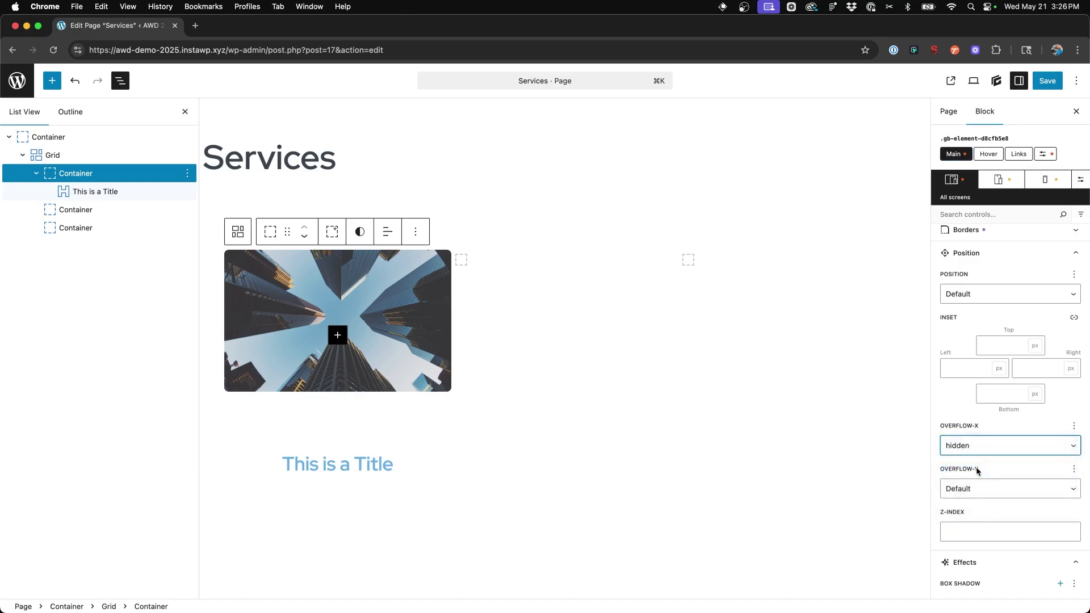
pyautogui.click(973, 490)
pyautogui.click(973, 513)
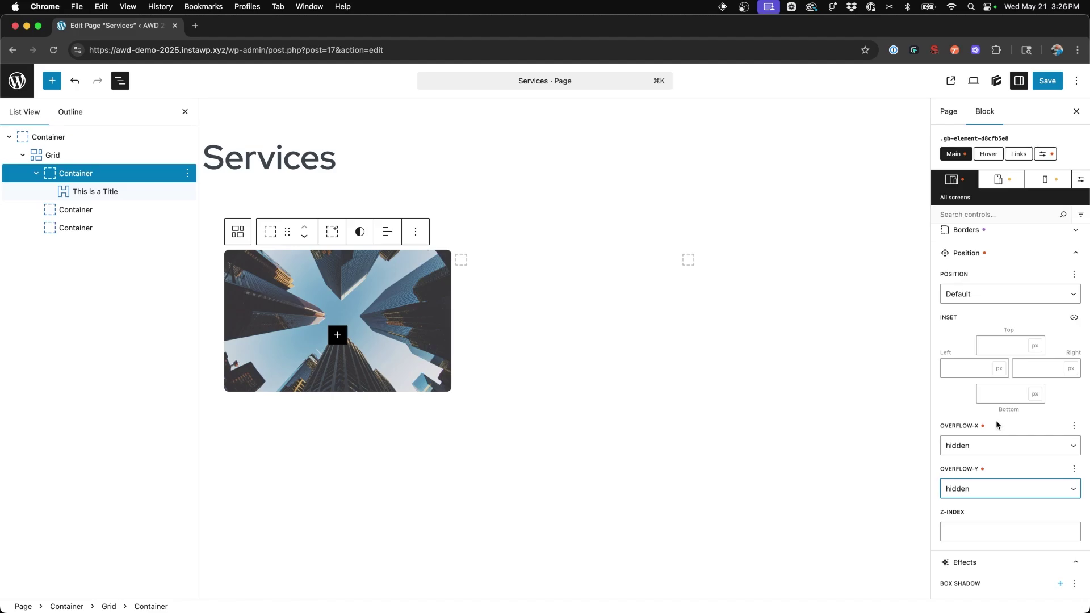
pyautogui.scroll(15, 996, 420)
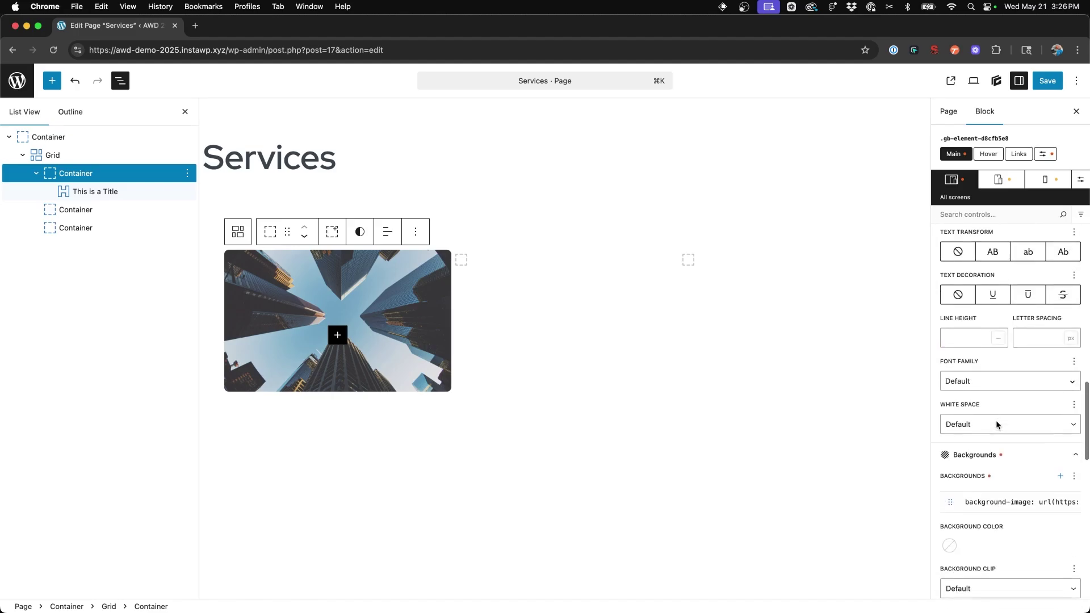
# Clear the light blue Typography text colour from the card's h3 title.
pyautogui.click(1045, 154)
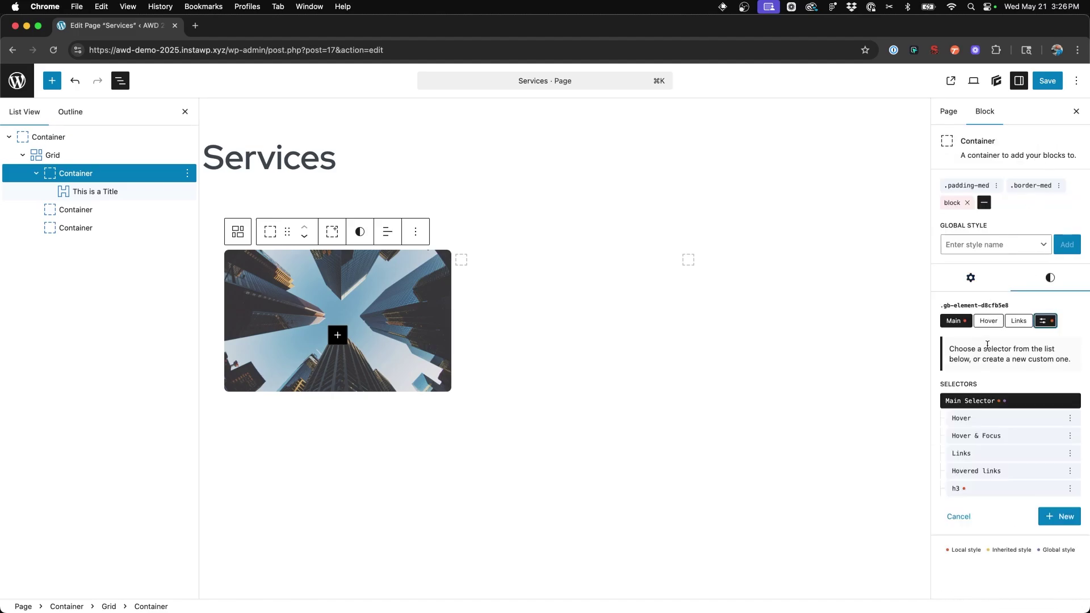
pyautogui.click(1003, 488)
pyautogui.scroll(-5, 995, 420)
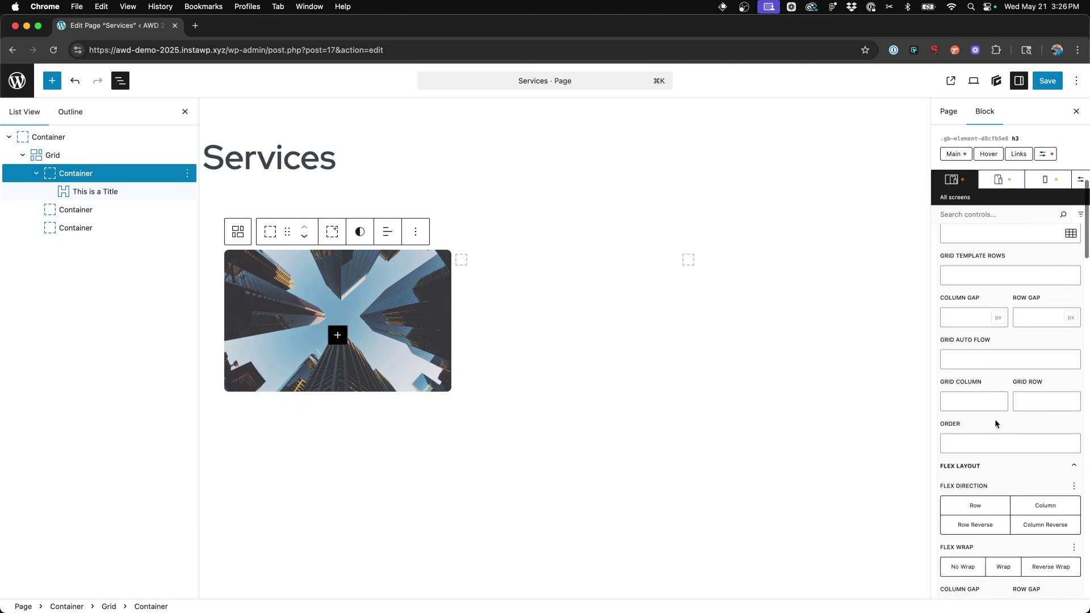
pyautogui.scroll(-10, 995, 420)
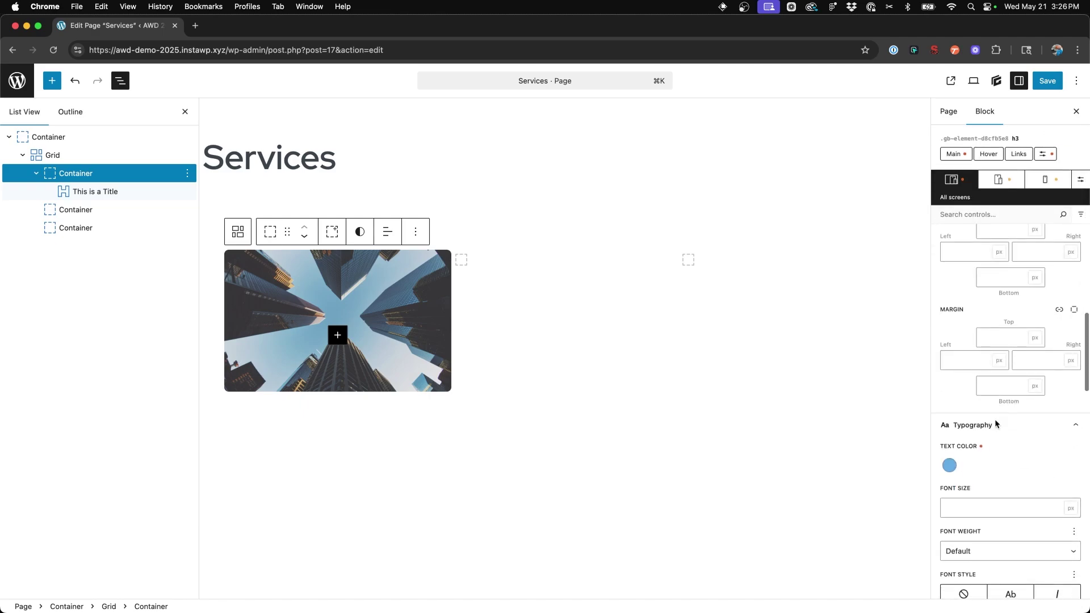
pyautogui.click(945, 469)
pyautogui.click(937, 390)
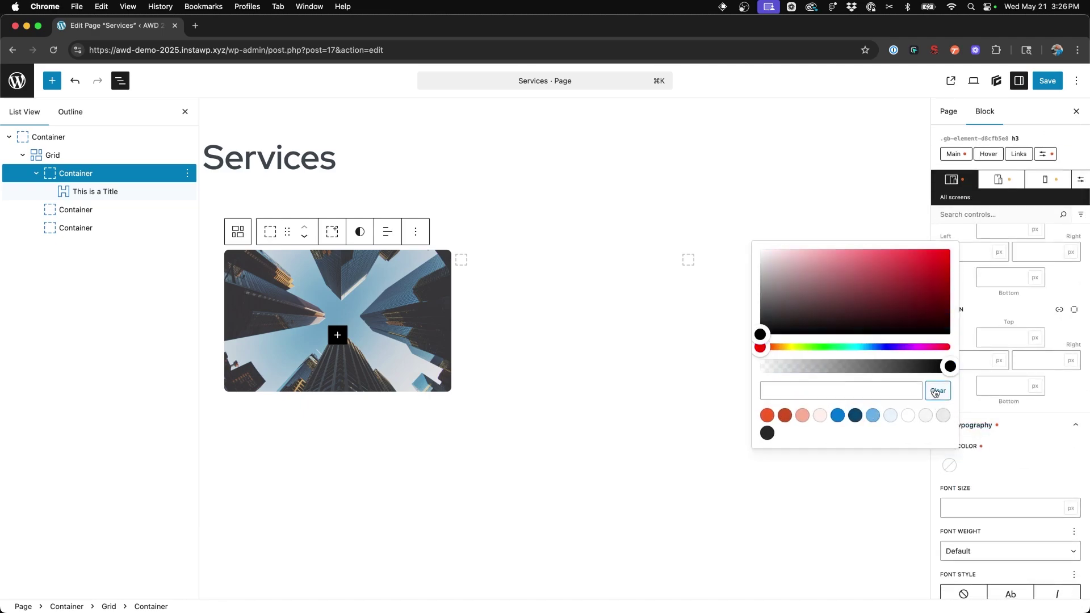
pyautogui.click(1000, 477)
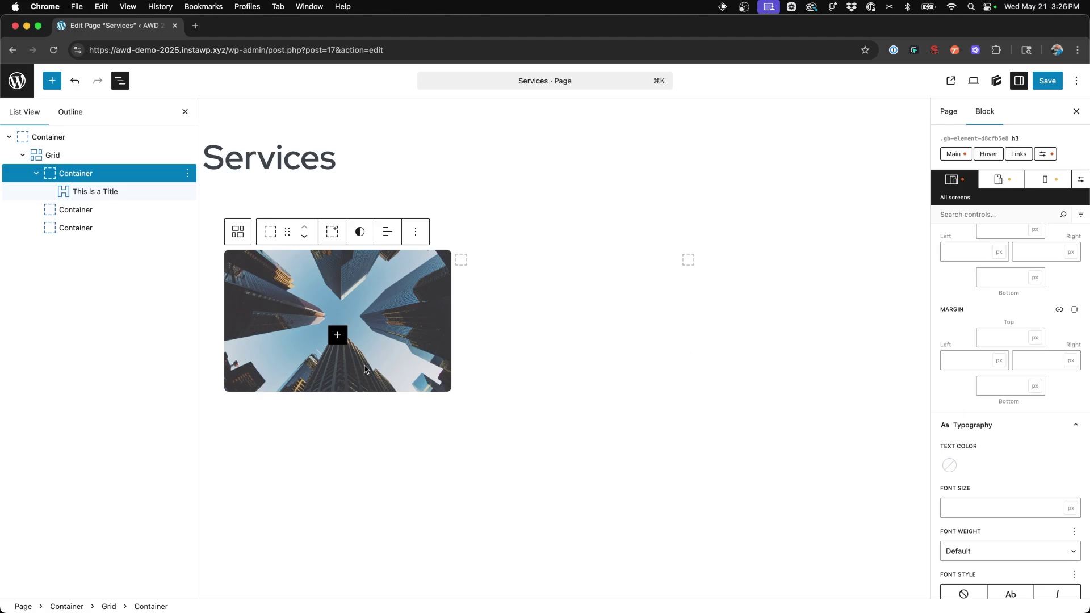
pyautogui.scroll(10, 1023, 454)
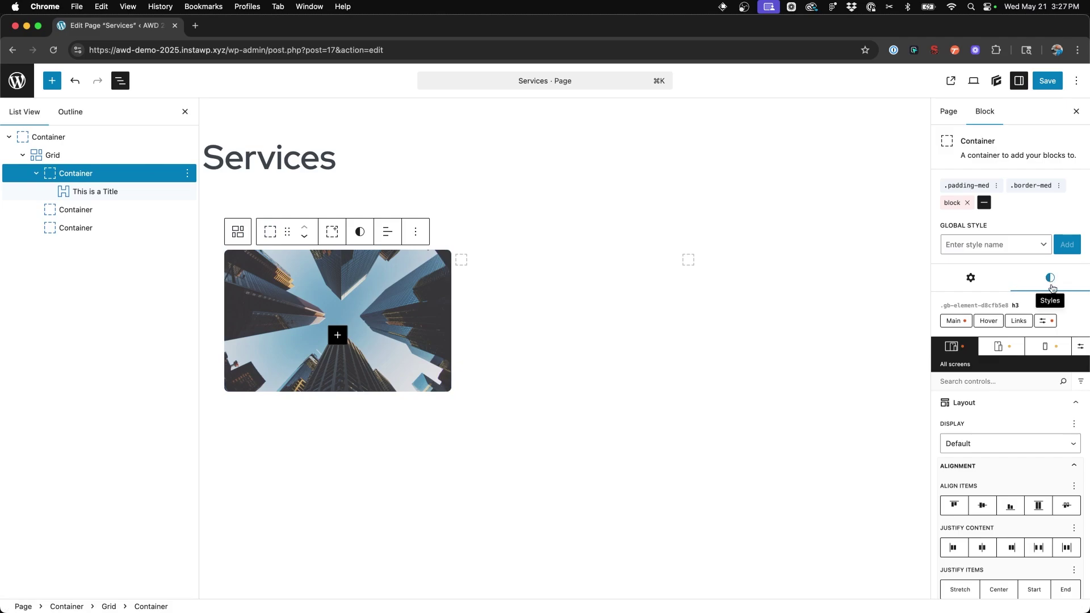
# Switch to styling the card container's hover state.
pyautogui.click(954, 322)
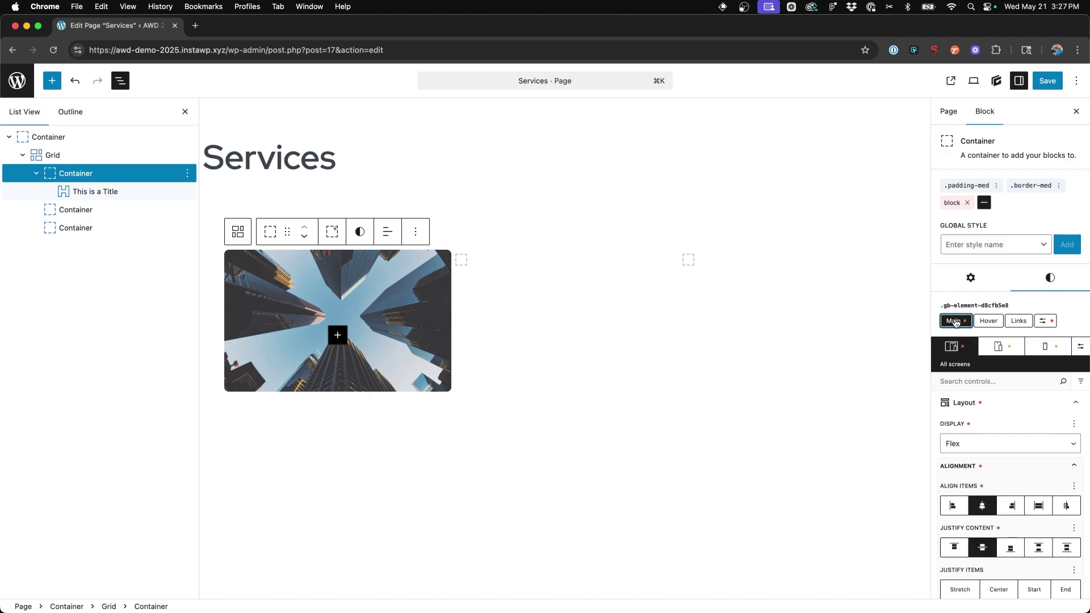
pyautogui.click(982, 322)
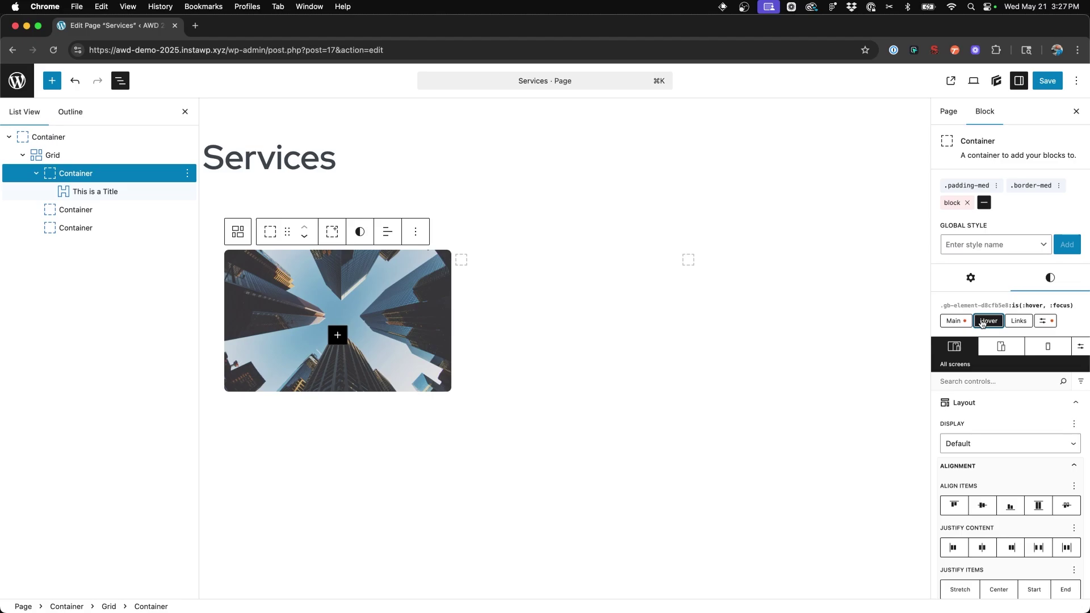
pyautogui.scroll(-15, 982, 323)
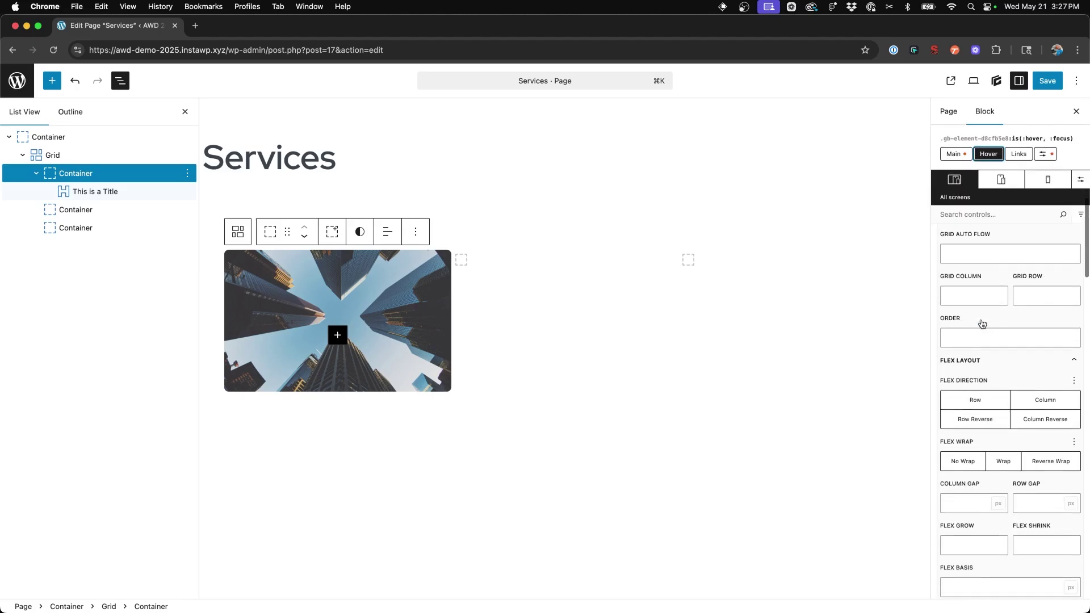
pyautogui.scroll(-12, 980, 318)
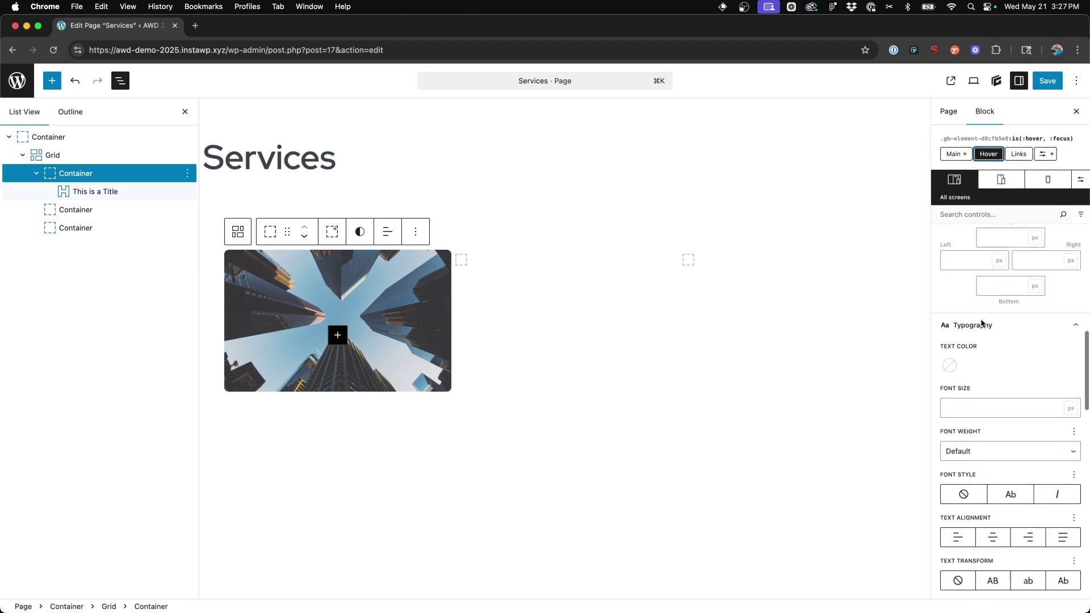
pyautogui.scroll(-8, 981, 324)
# Add a hover overlay background in the dark-blue secondary-alt colour with reduced alpha.
pyautogui.click(1045, 328)
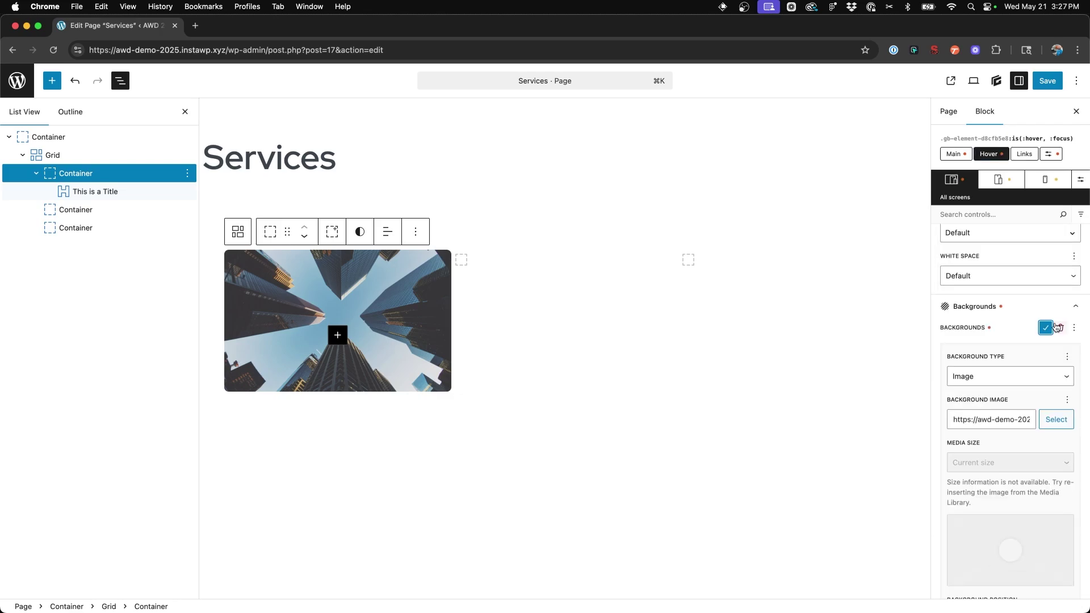
pyautogui.click(983, 384)
pyautogui.click(977, 402)
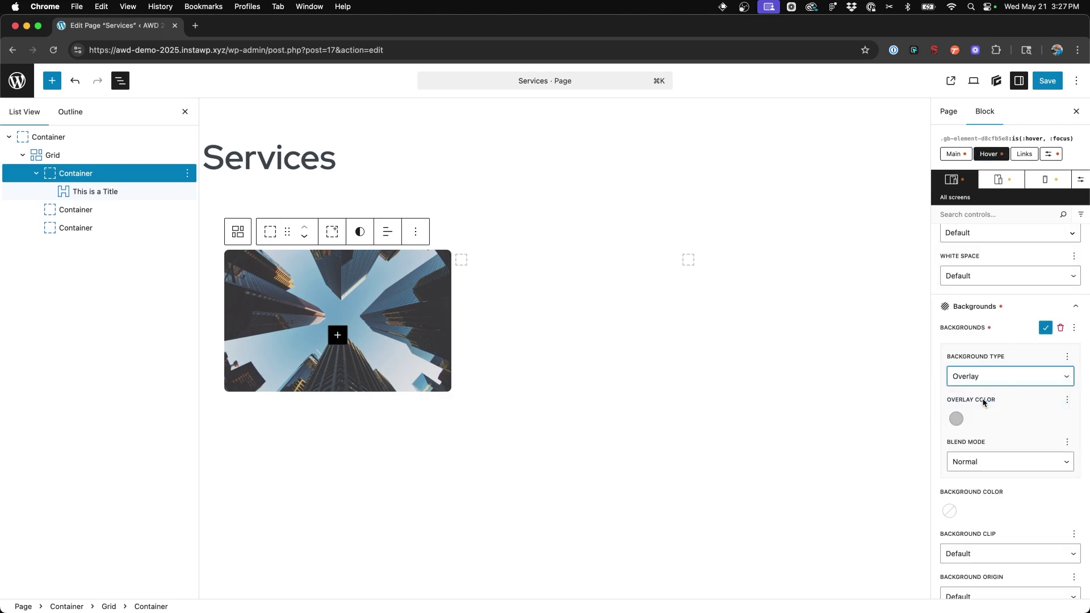
pyautogui.click(956, 419)
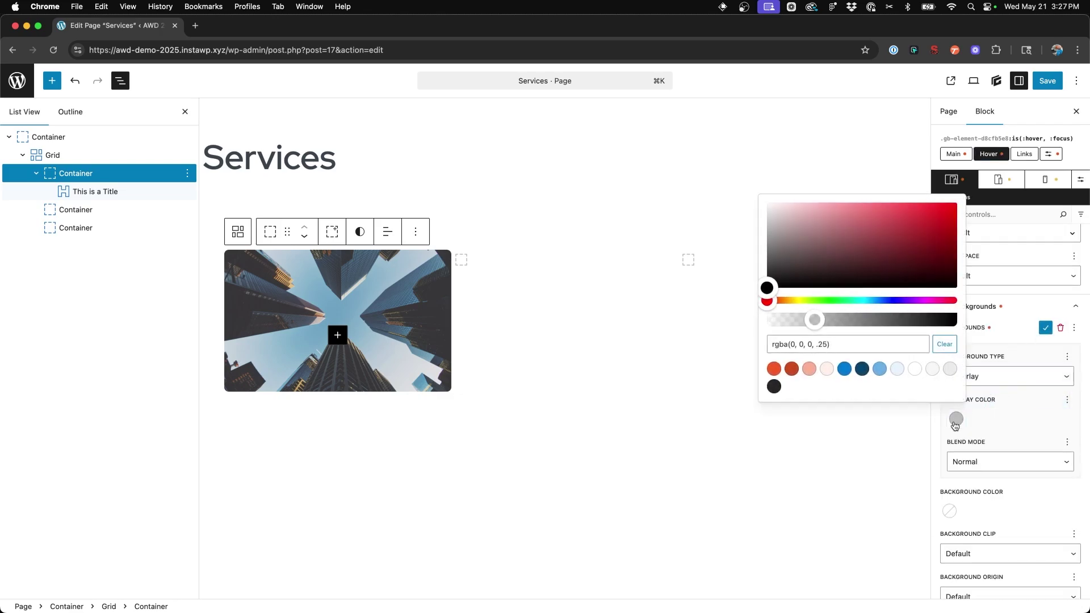
pyautogui.click(861, 369)
pyautogui.moveTo(955, 320); pyautogui.dragTo(905, 320)
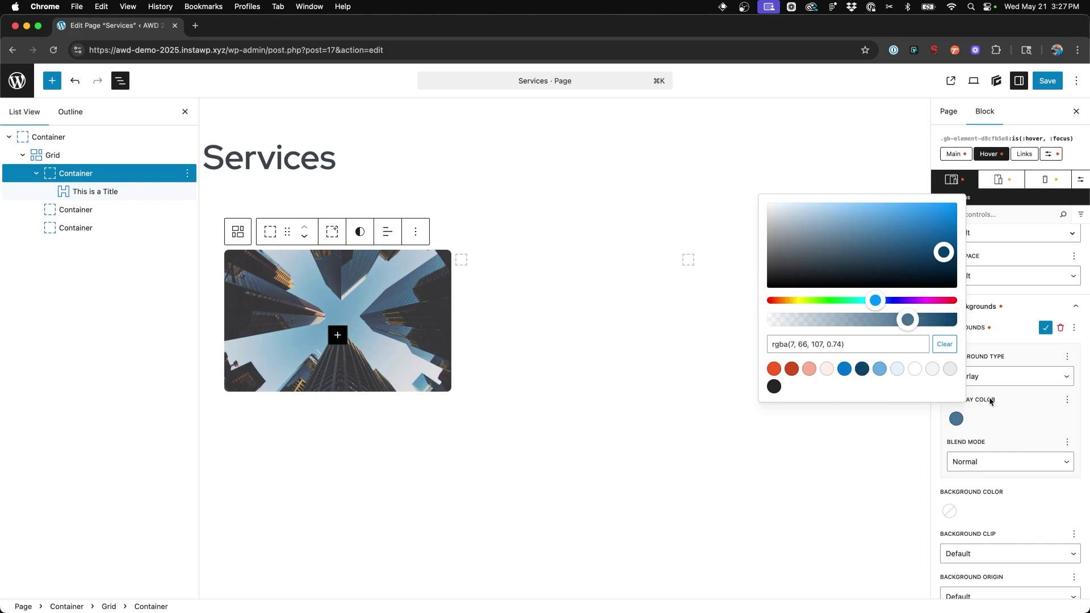
pyautogui.click(990, 422)
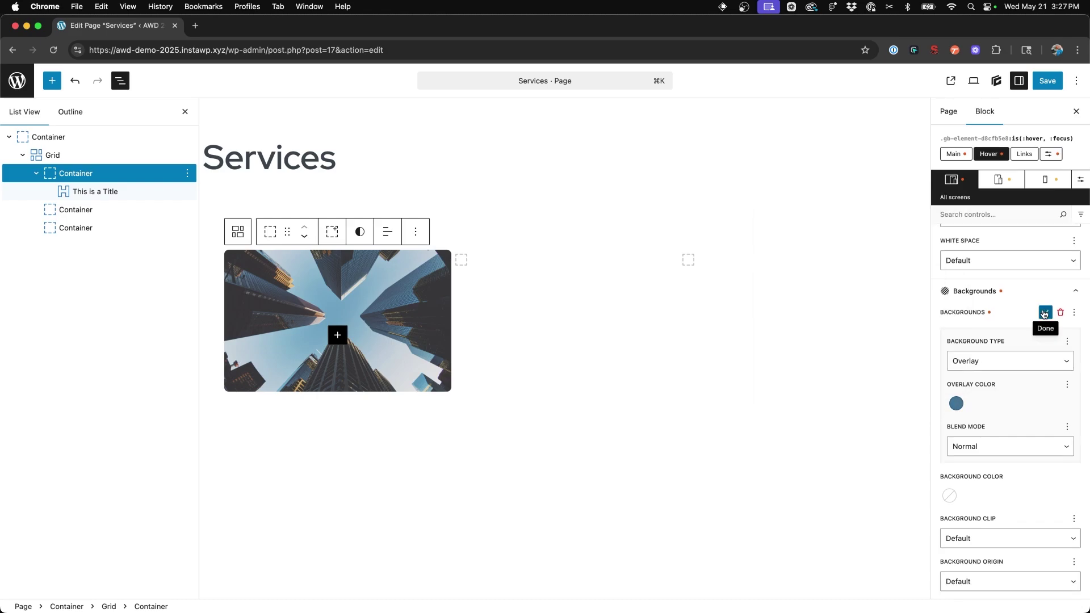
pyautogui.click(1044, 313)
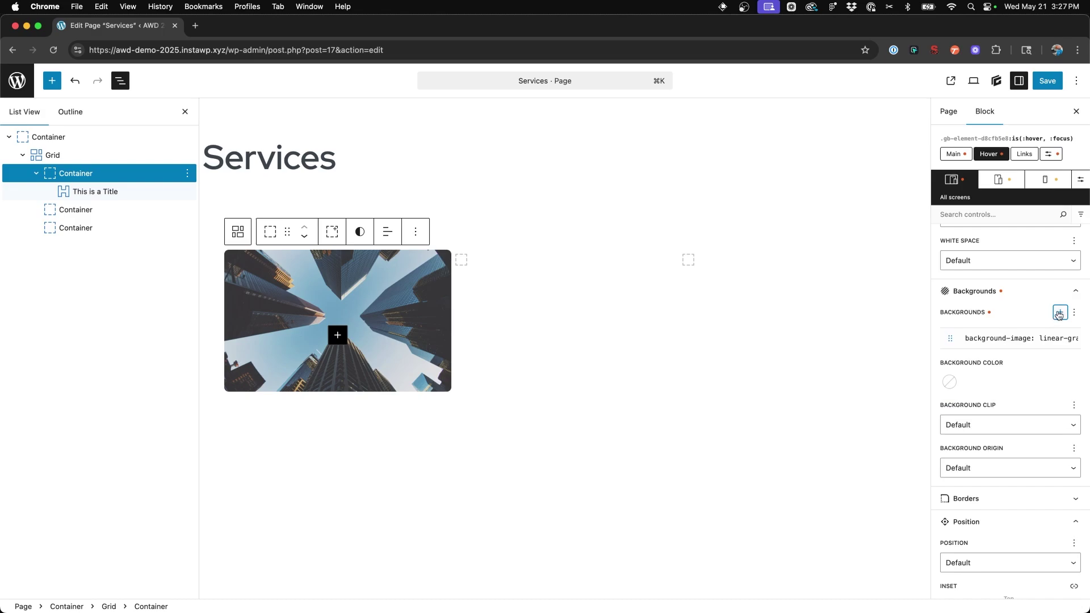
pyautogui.scroll(1, 1000, 335)
pyautogui.scroll(-1, 1000, 335)
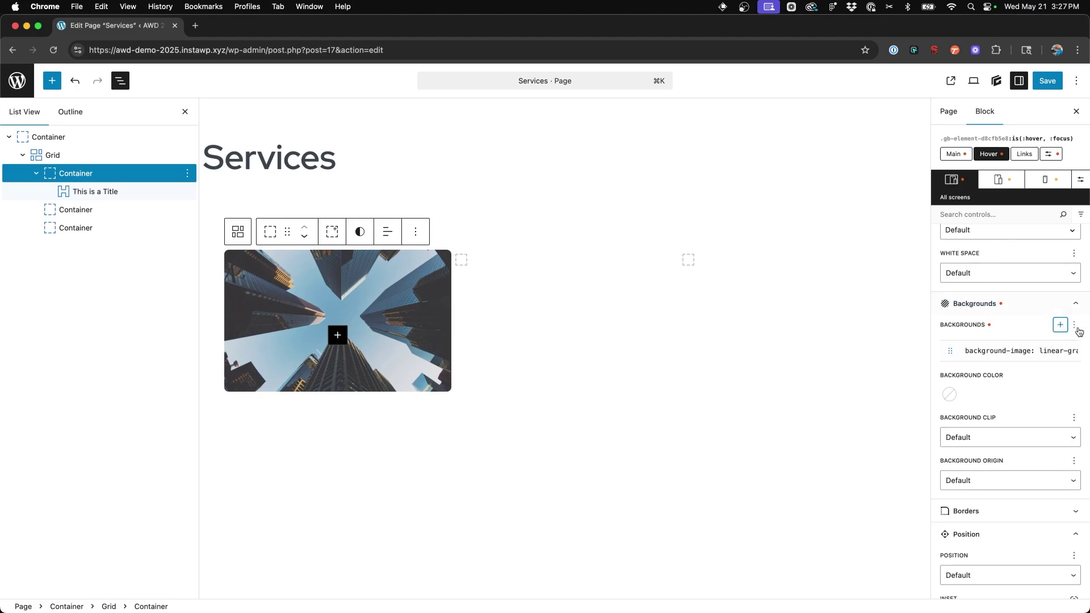
# Add a second hover background layer using the skyscraper image.
pyautogui.click(1060, 324)
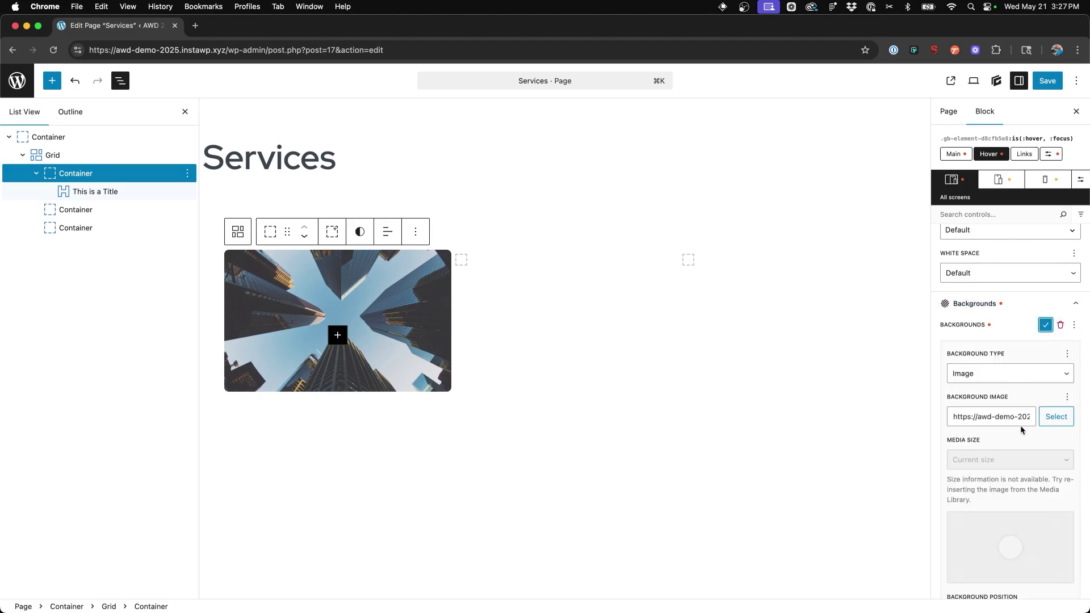
pyautogui.click(1055, 416)
pyautogui.click(233, 214)
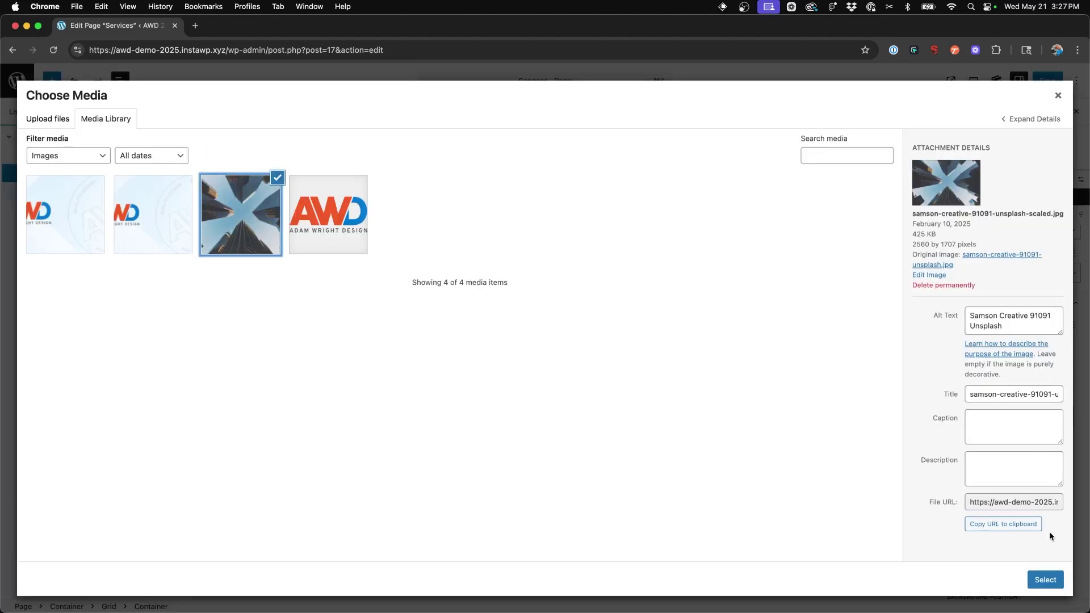
pyautogui.click(1053, 585)
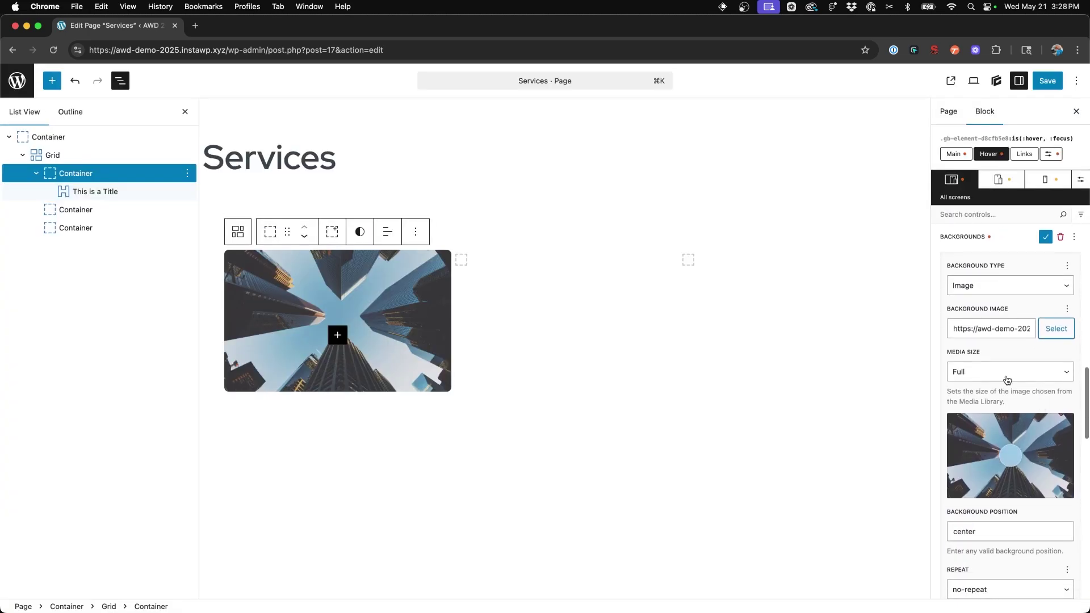
pyautogui.scroll(-1, 1001, 332)
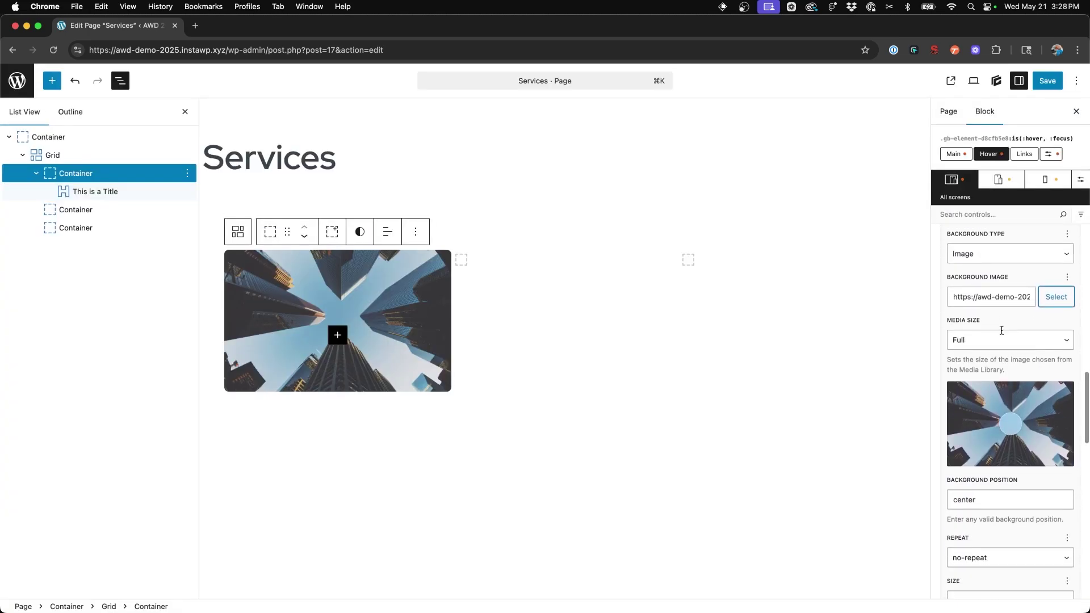
pyautogui.scroll(-2, 1001, 331)
pyautogui.scroll(-3, 999, 437)
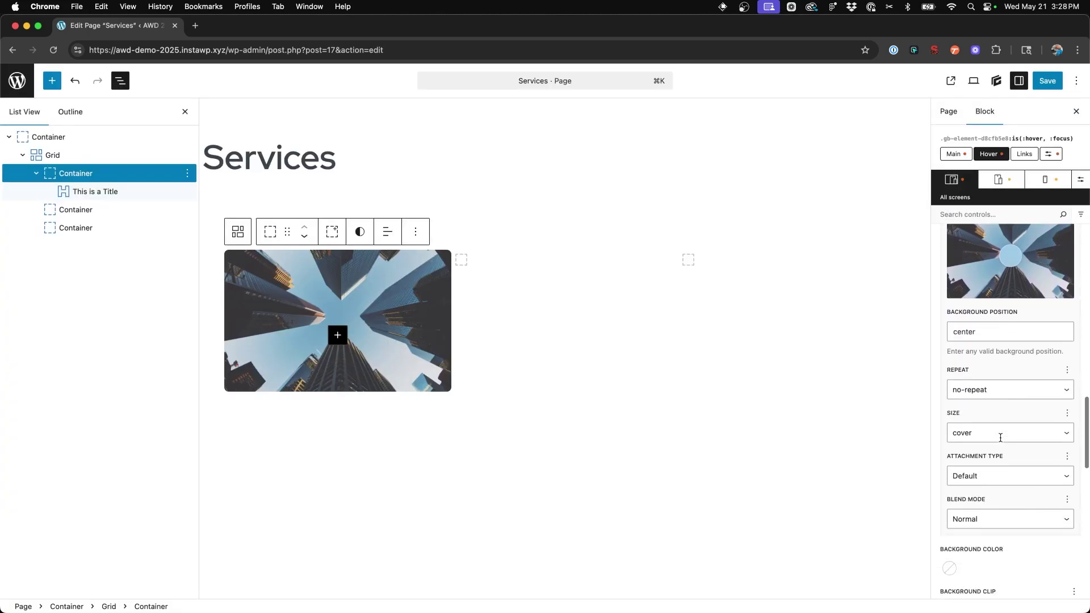
pyautogui.scroll(5, 1000, 437)
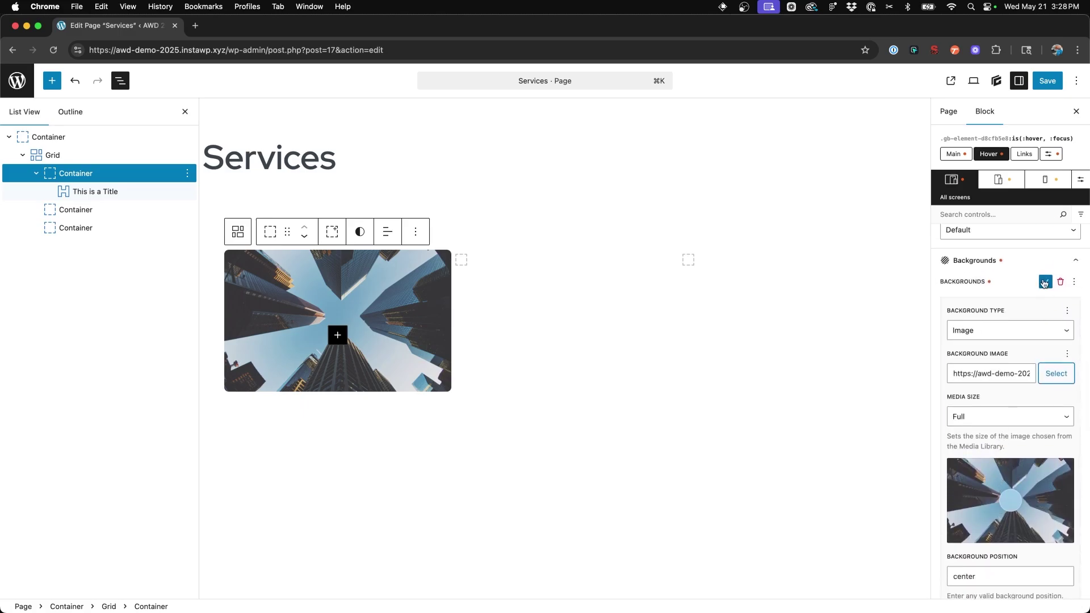
pyautogui.click(1044, 282)
# Move the overlay gradient layer above the skyscraper image layer.
pyautogui.moveTo(1009, 329)
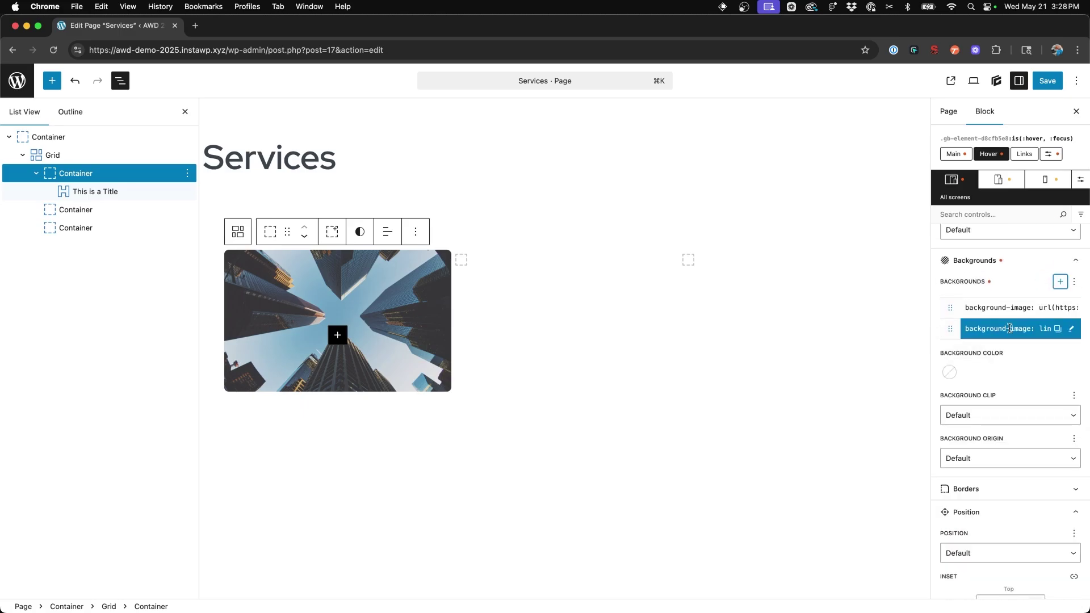
pyautogui.moveTo(949, 329); pyautogui.dragTo(950, 308)
pyautogui.moveTo(995, 329)
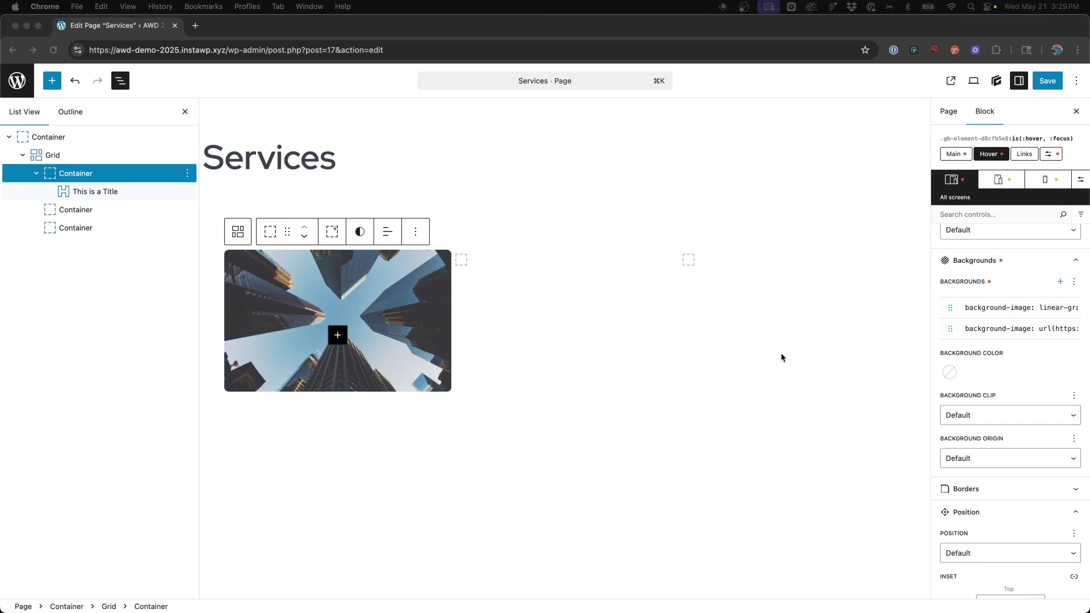
# Create a new '&:hover > h3' custom selector on the card container.
pyautogui.scroll(15, 1011, 264)
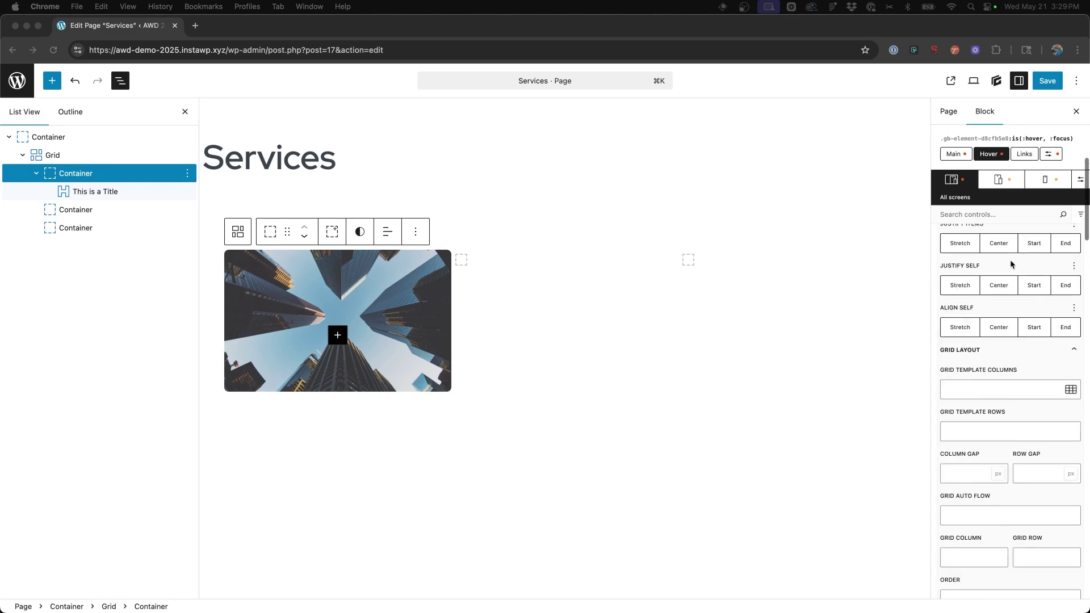
pyautogui.click(1048, 158)
pyautogui.click(1049, 157)
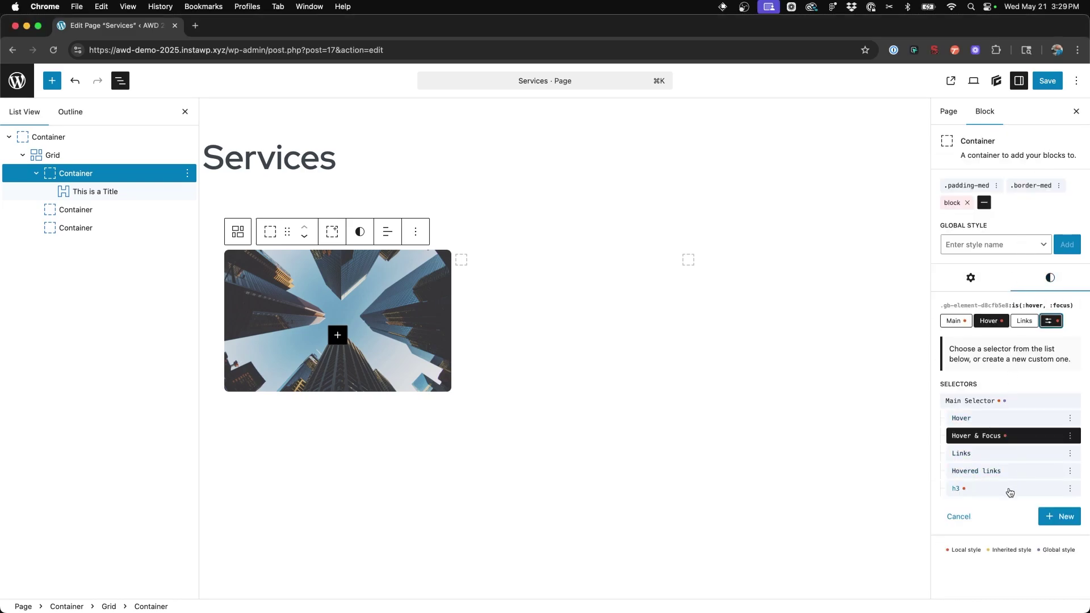
pyautogui.click(1064, 517)
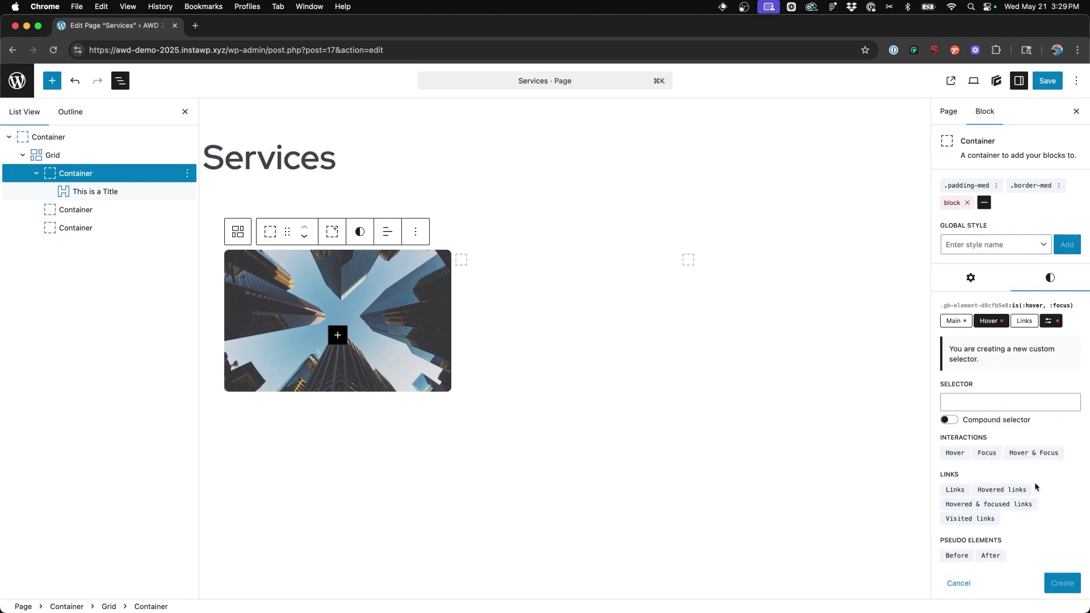
pyautogui.click(972, 397)
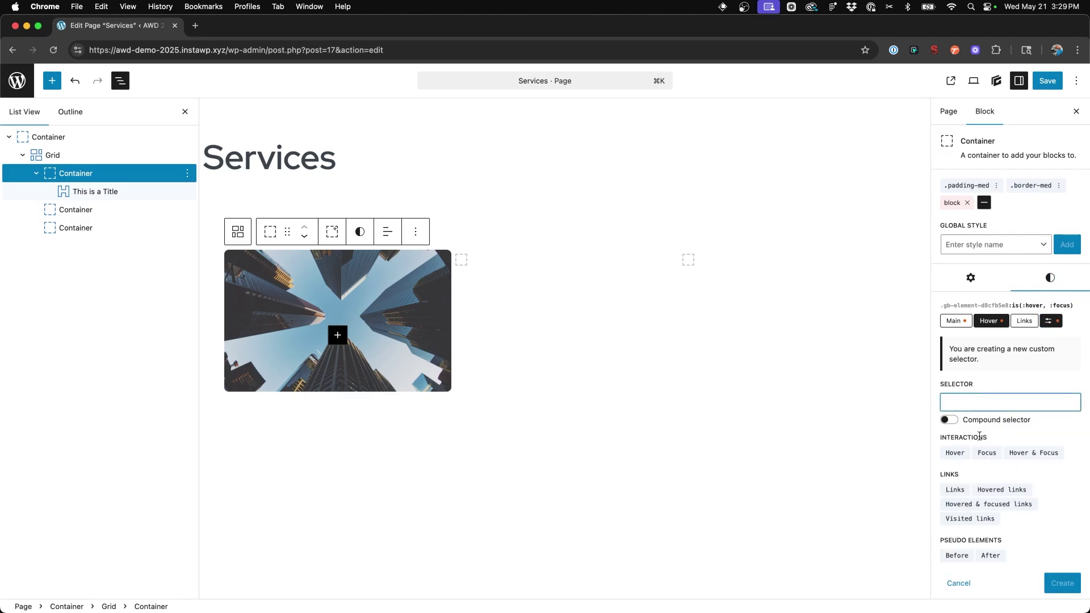
pyautogui.click(955, 453)
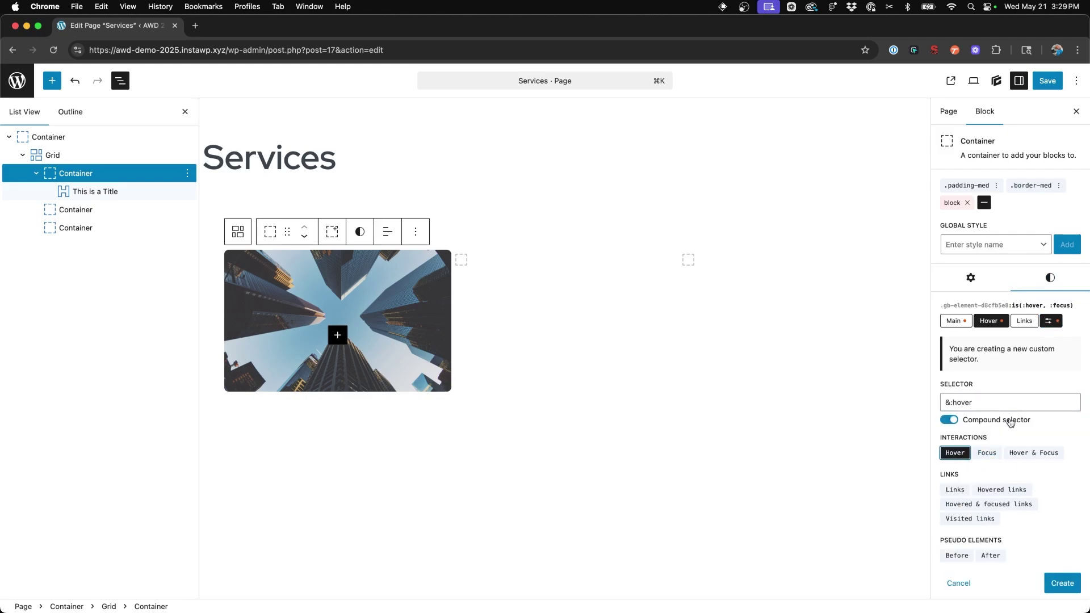
pyautogui.click(988, 407)
pyautogui.write('> h3')
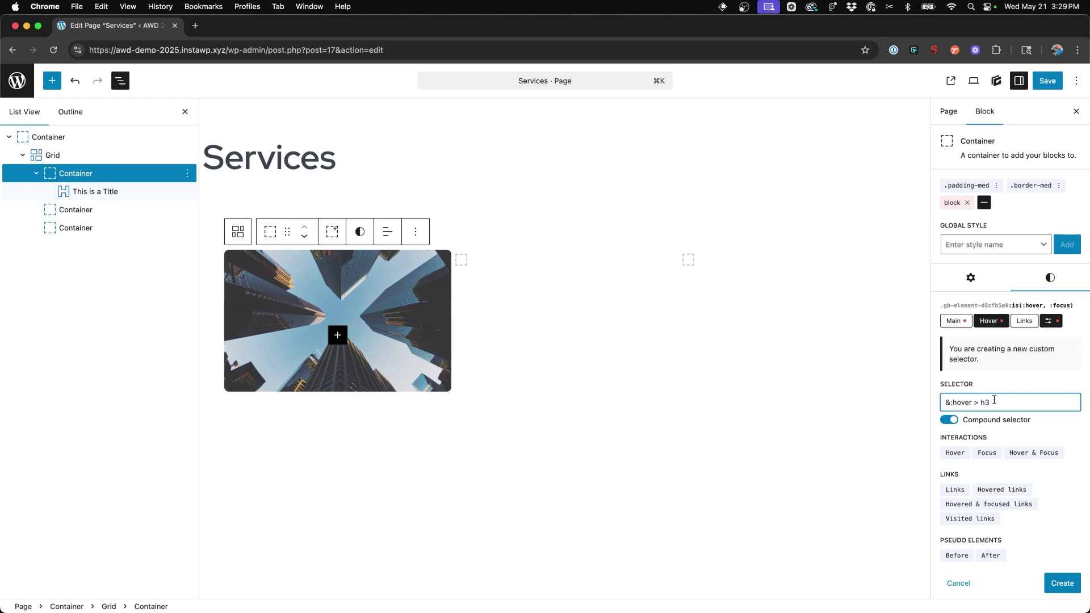
pyautogui.press('Return')
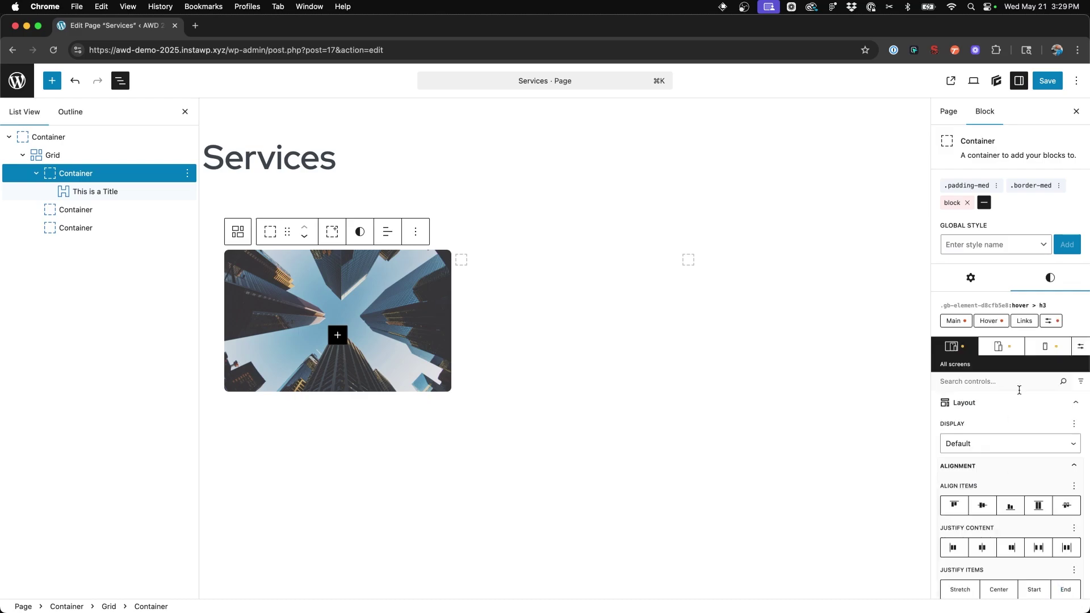
# Give the '&:hover > h3' selector a Transform with Translate X, Y and Z all 0.
pyautogui.scroll(-10, 1019, 390)
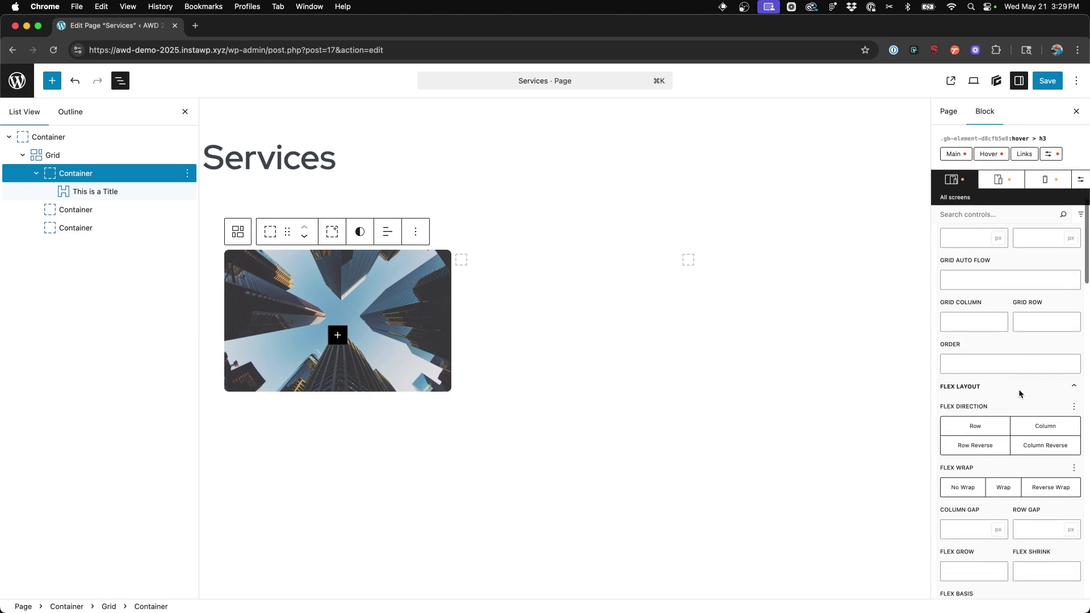
pyautogui.scroll(-15, 1018, 389)
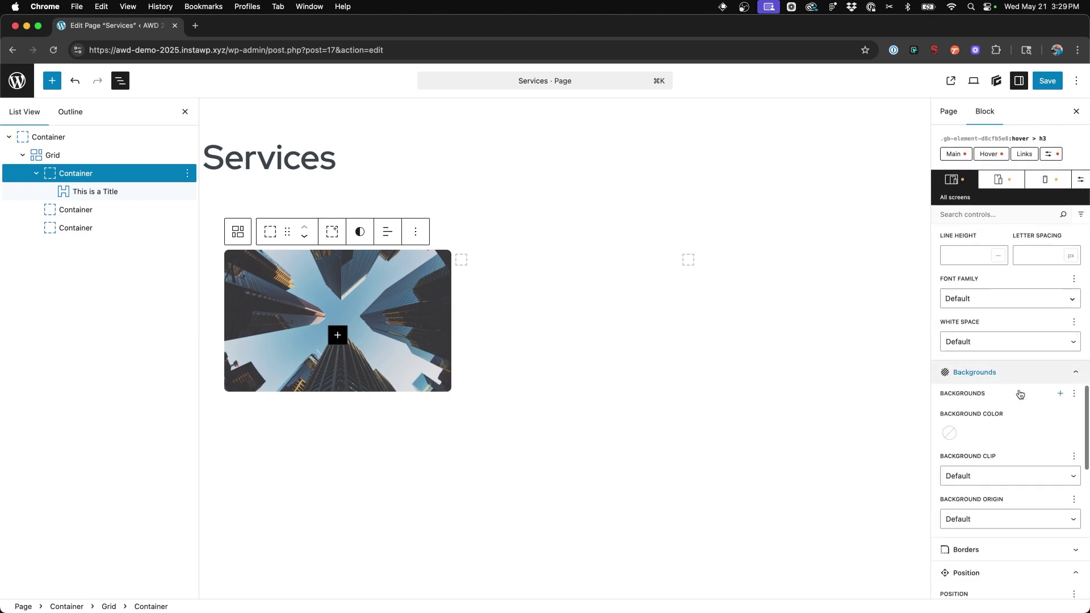
pyautogui.scroll(-4, 1018, 390)
pyautogui.scroll(-5, 1018, 389)
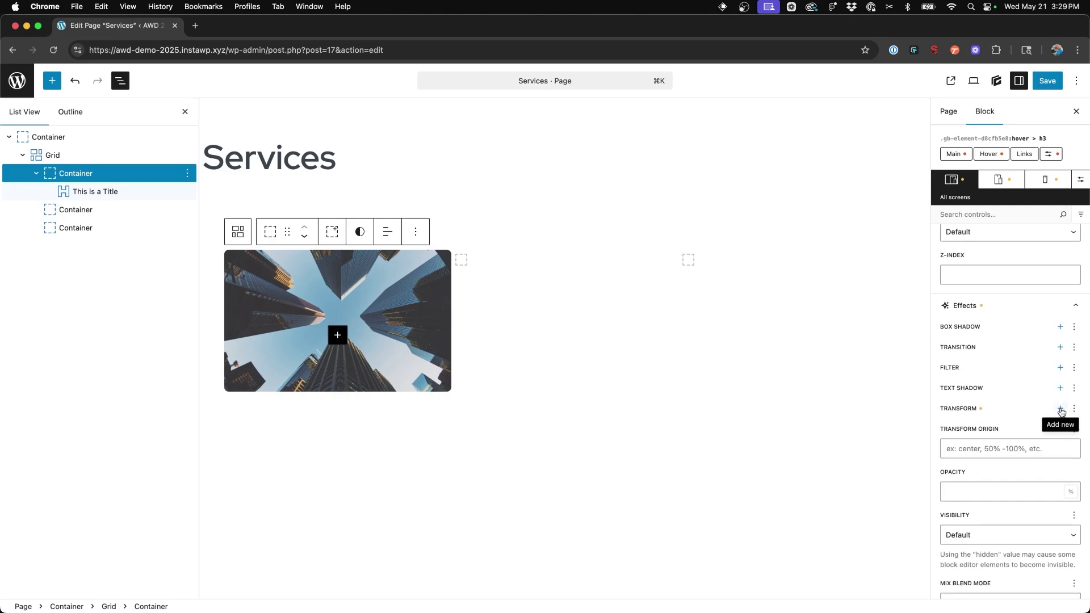
pyautogui.click(1060, 411)
pyautogui.scroll(-2, 1060, 406)
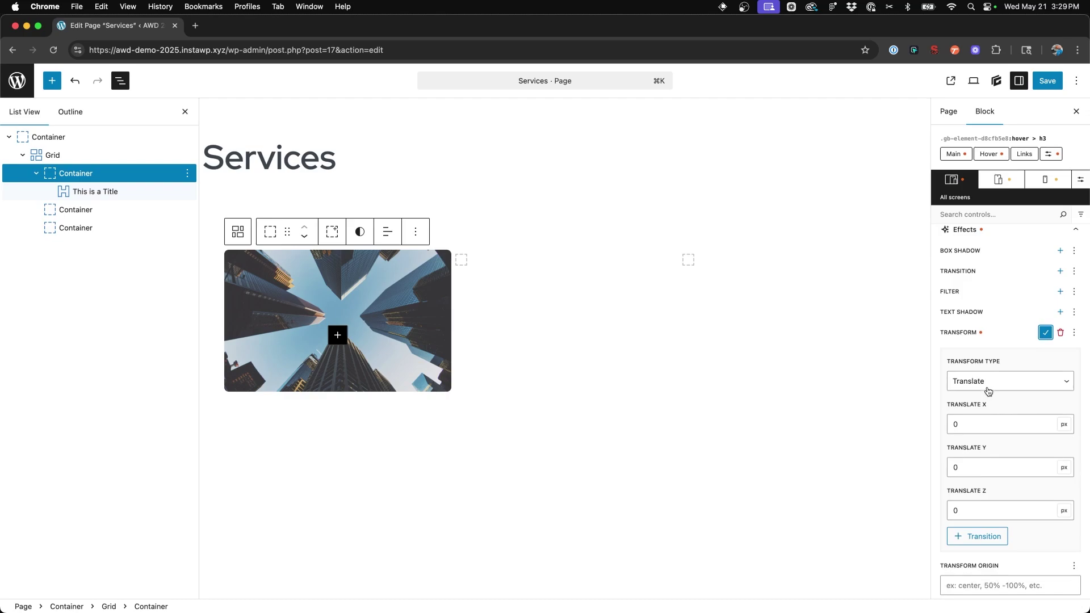
pyautogui.click(965, 427)
pyautogui.click(963, 469)
pyautogui.click(960, 510)
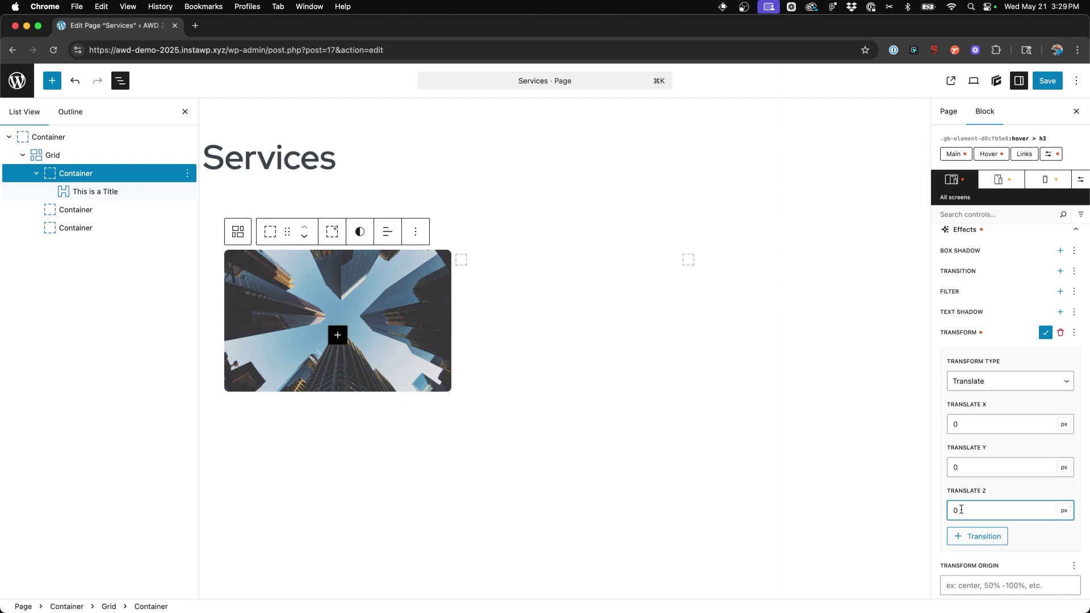
pyautogui.click(1044, 333)
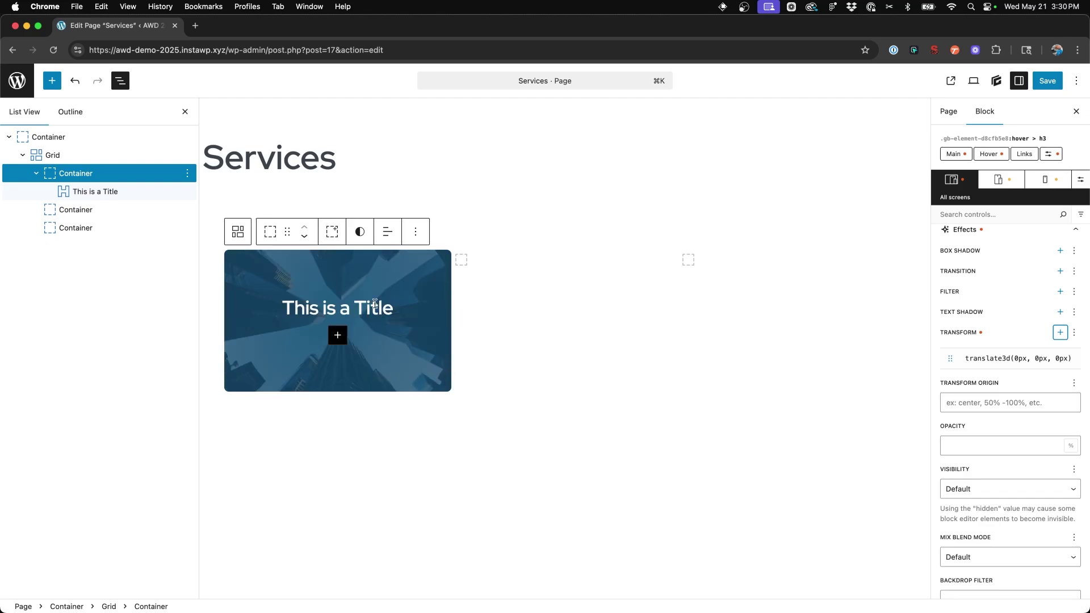
# Add an 'all 0.33s ease-in-out' transition with 0s delay to the hovered h3 title.
pyautogui.scroll(1, 987, 300)
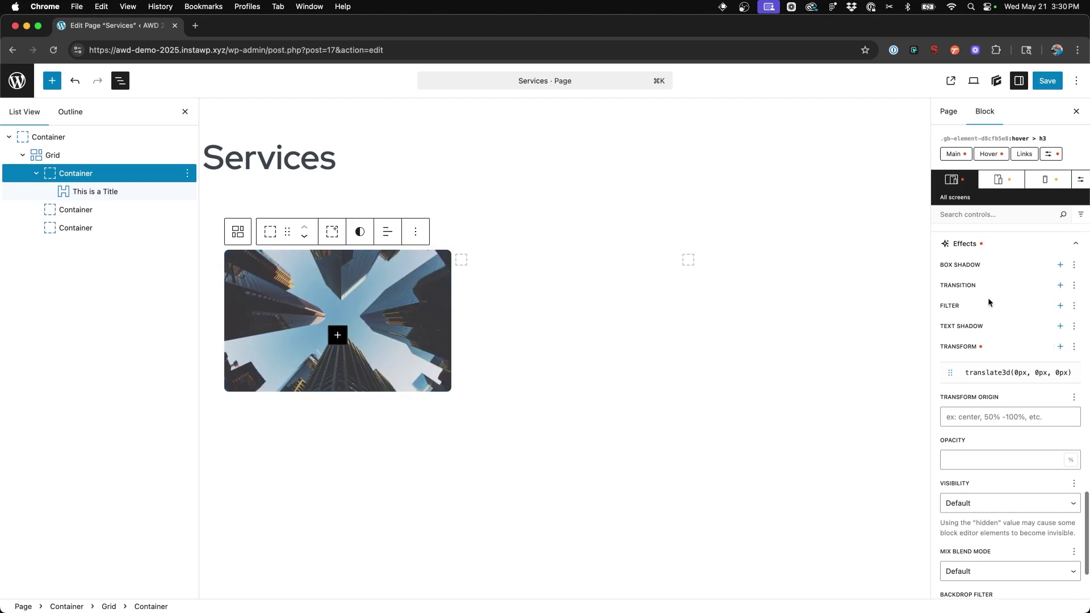
pyautogui.click(1060, 285)
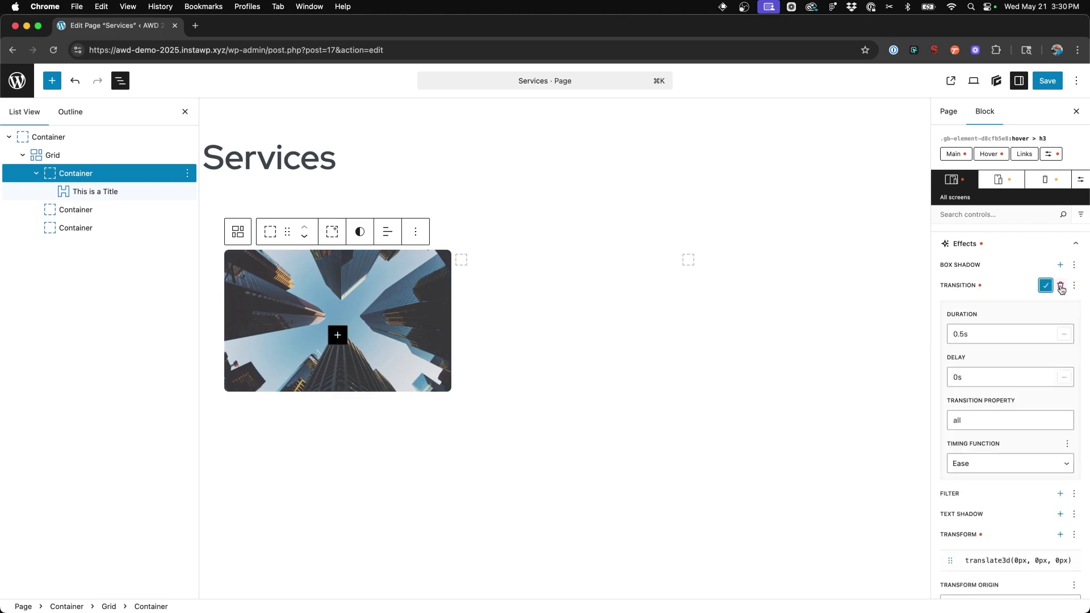
pyautogui.doubleClick(983, 341)
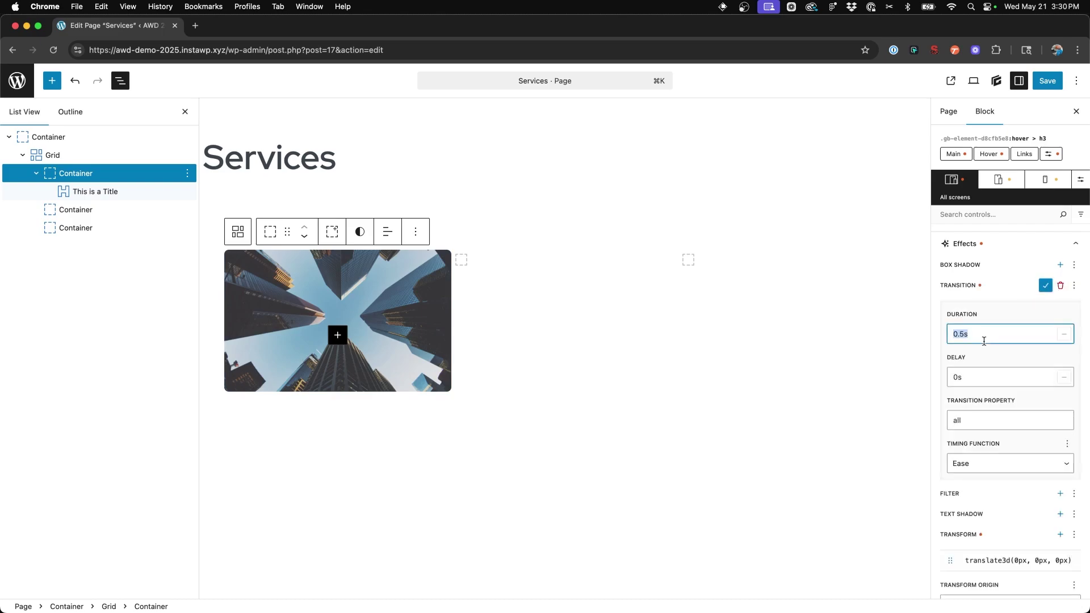
pyautogui.write('0.33s')
pyautogui.press('Tab')
pyautogui.press('Tab')
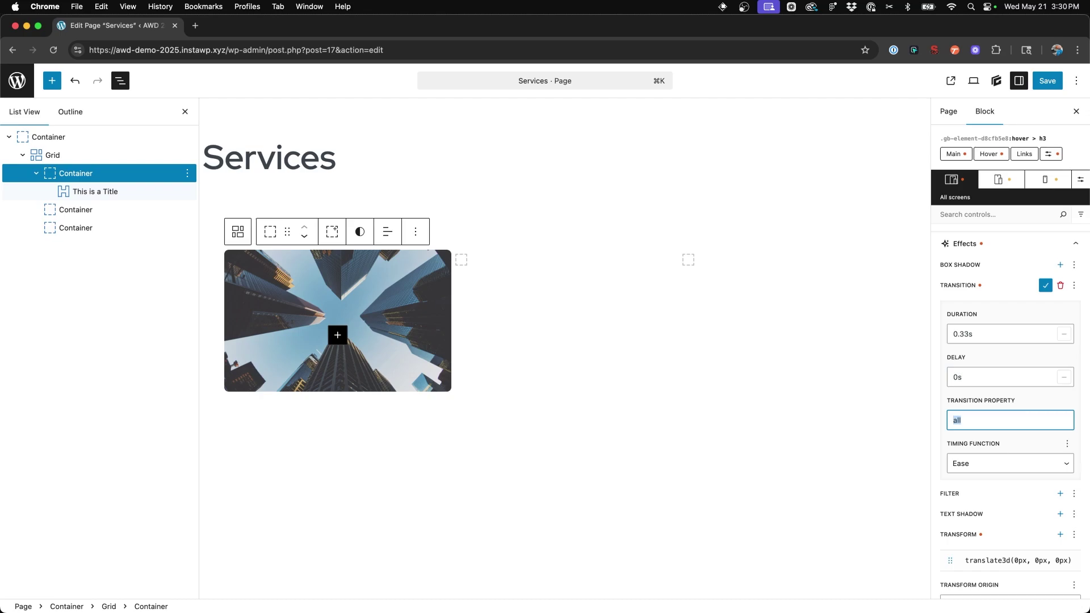
pyautogui.click(1004, 466)
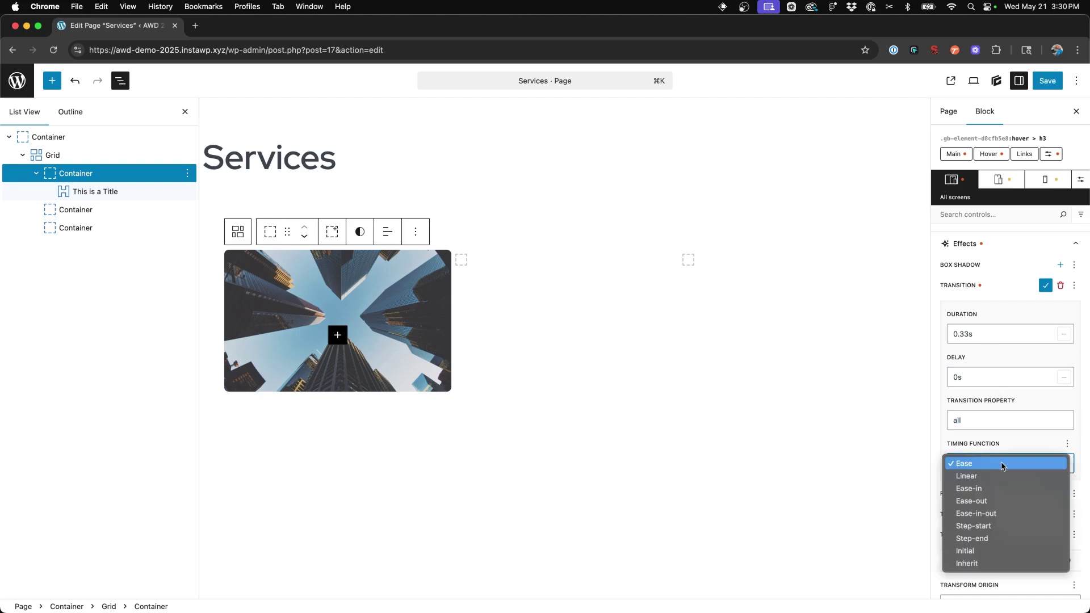
pyautogui.click(985, 513)
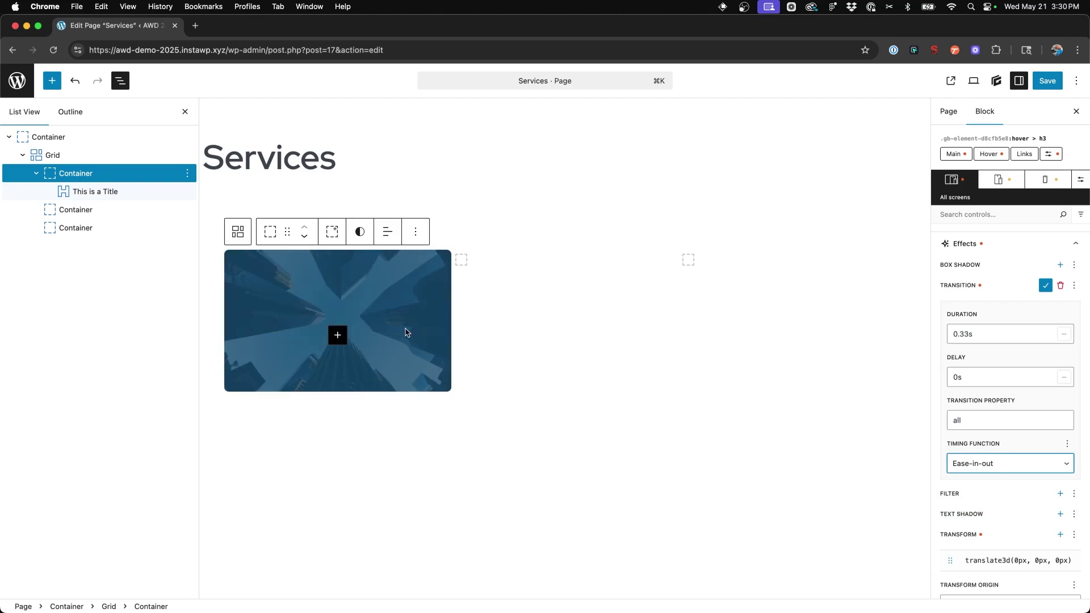
pyautogui.click(1045, 285)
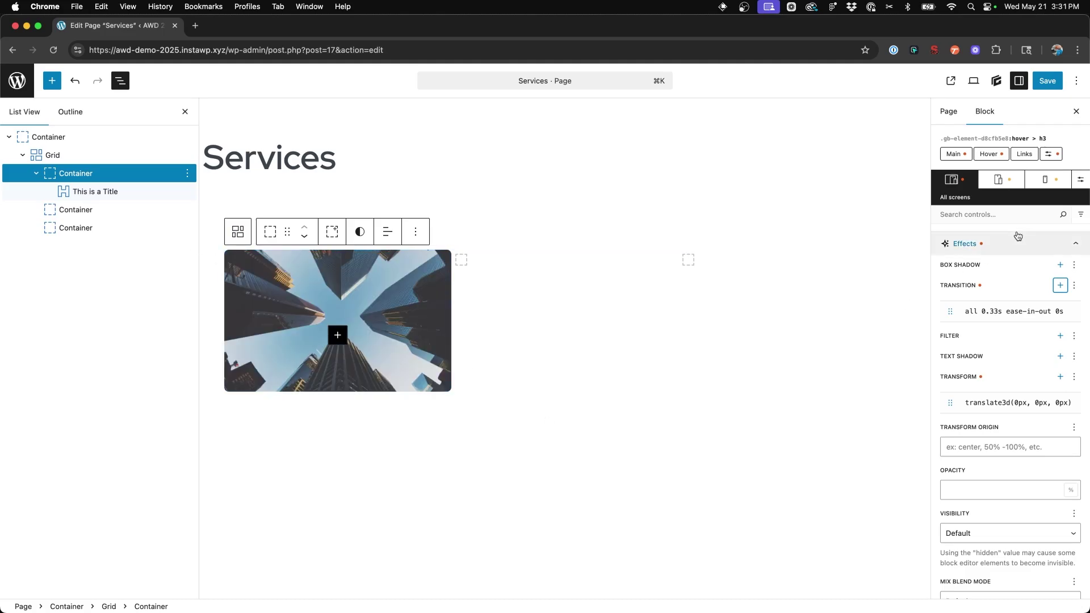
# Switch to the h3 selector and add an all 0.33s ease-in-out transition.
pyautogui.scroll(5, 1017, 235)
pyautogui.click(1051, 153)
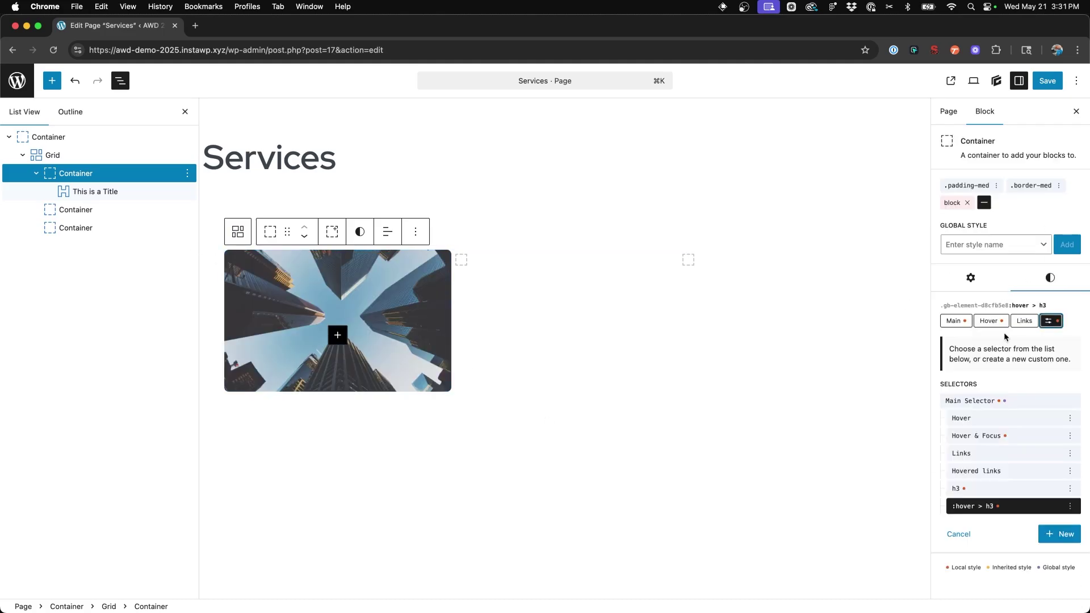
pyautogui.click(993, 489)
pyautogui.scroll(-2, 979, 320)
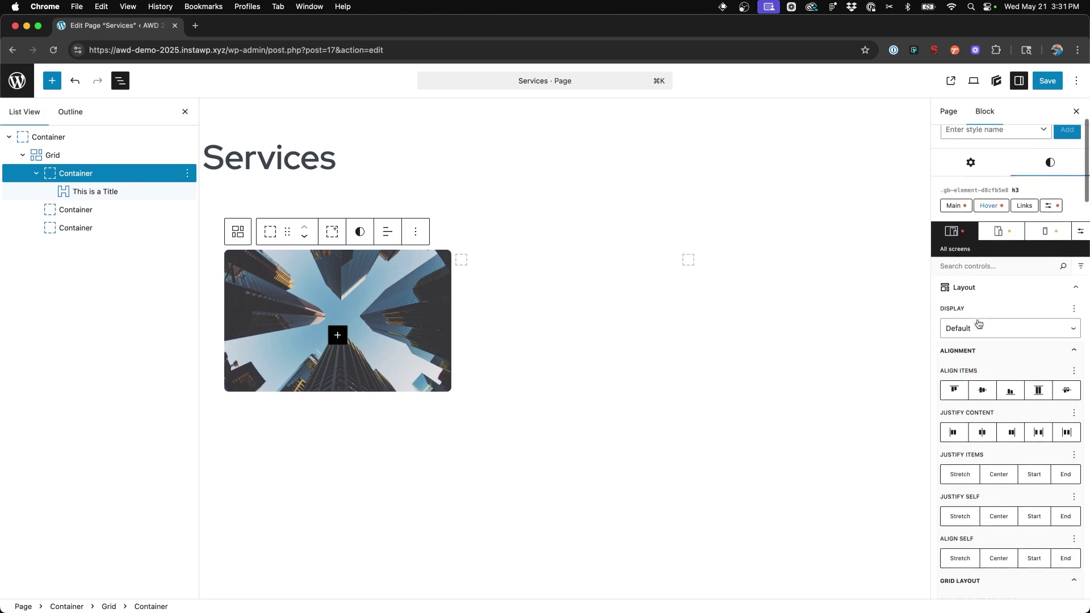
pyautogui.scroll(-10, 977, 321)
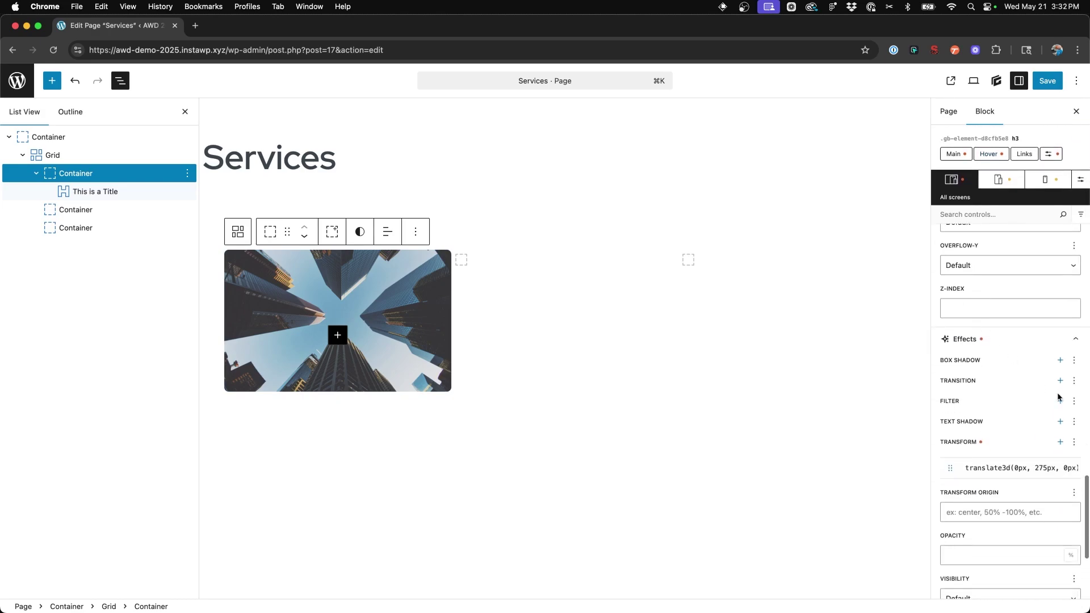
pyautogui.click(1060, 380)
pyautogui.click(985, 435)
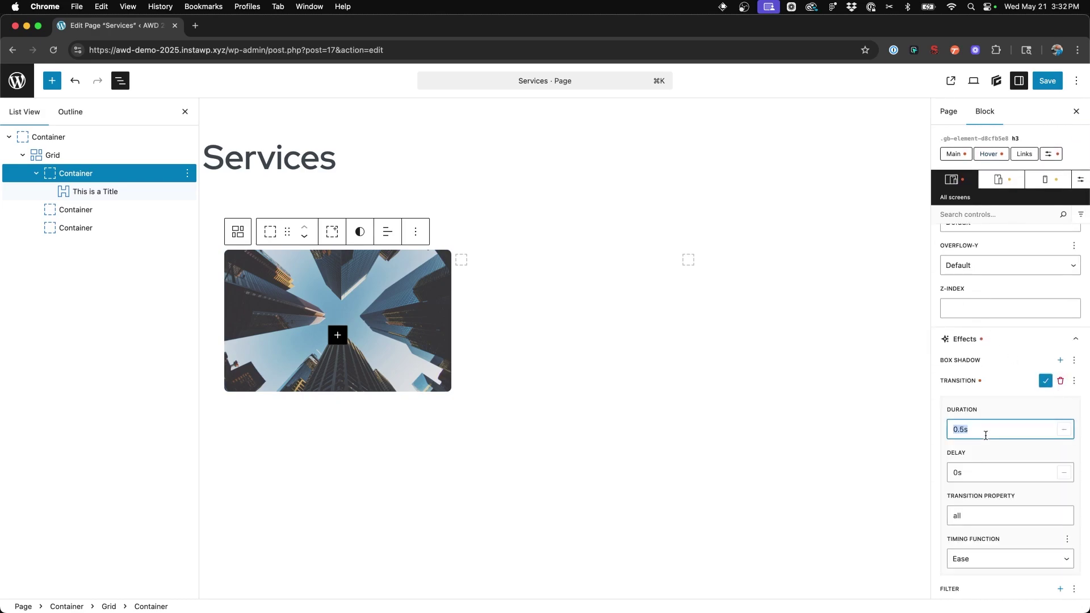
pyautogui.write('0.33')
pyautogui.click(1000, 465)
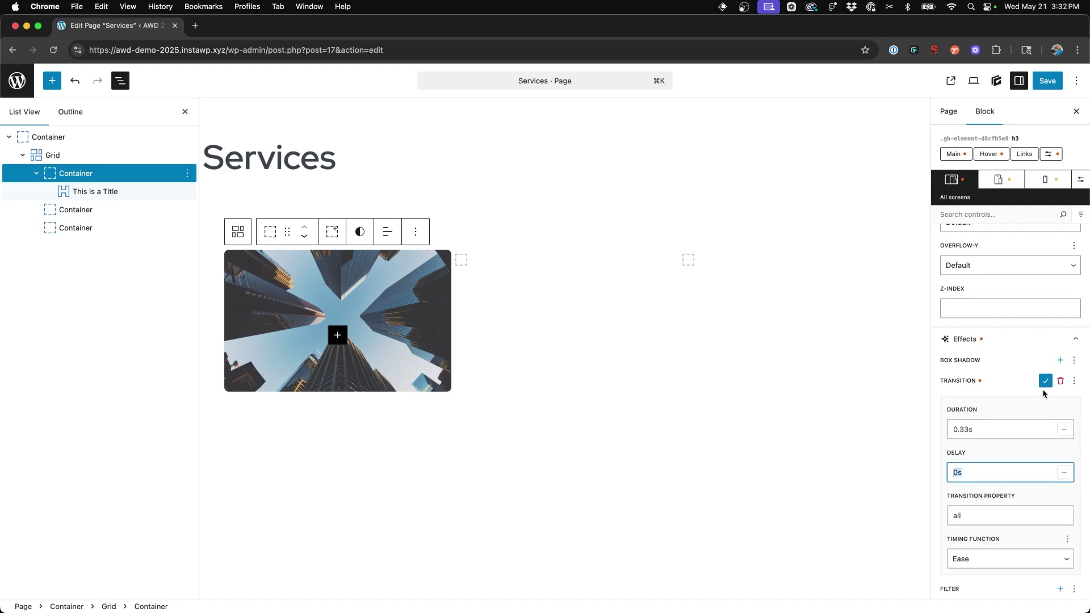
pyautogui.click(990, 566)
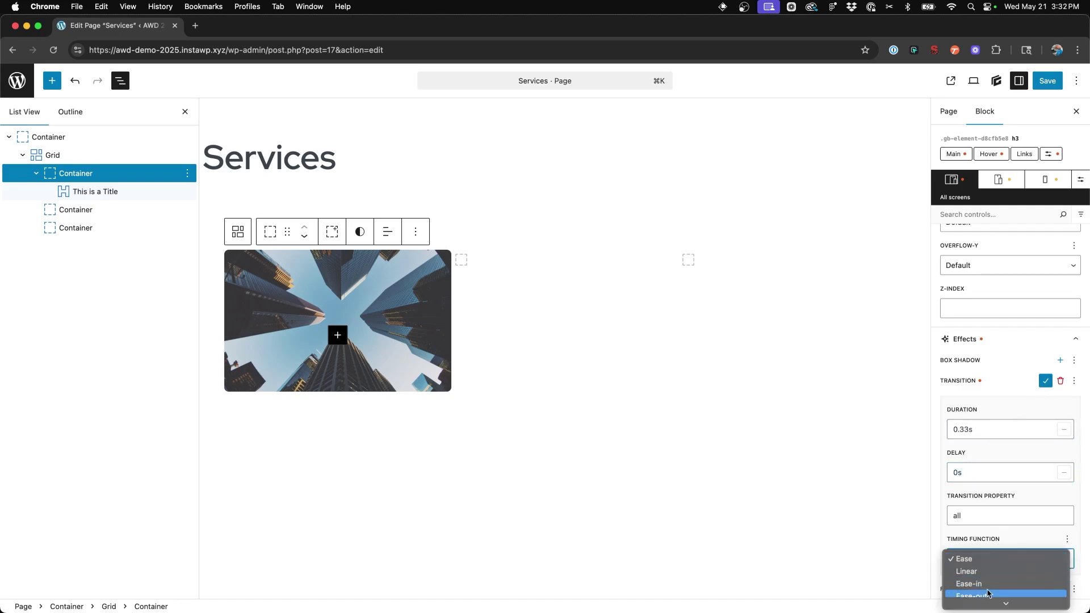
pyautogui.click(986, 559)
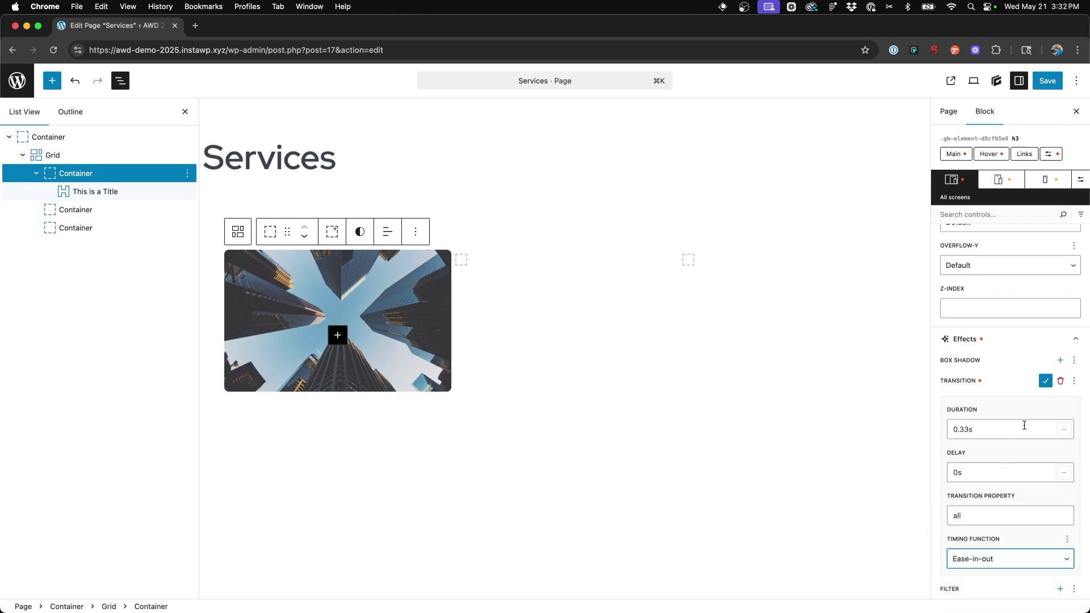
pyautogui.click(1048, 382)
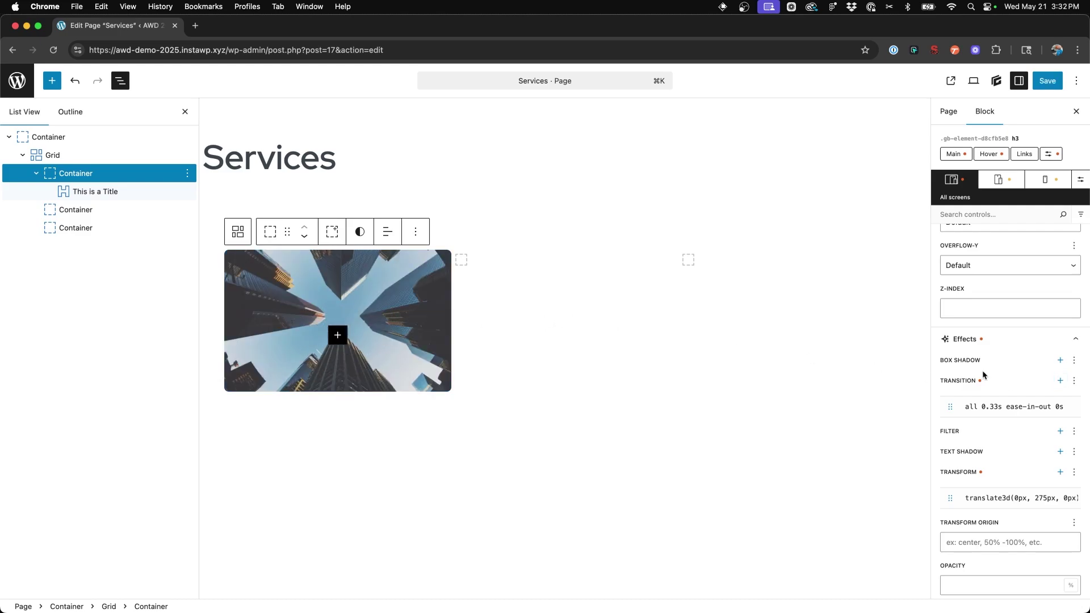
# Set the base h3 title's opacity to 0.
pyautogui.scroll(3, 983, 375)
pyautogui.scroll(-10, 982, 372)
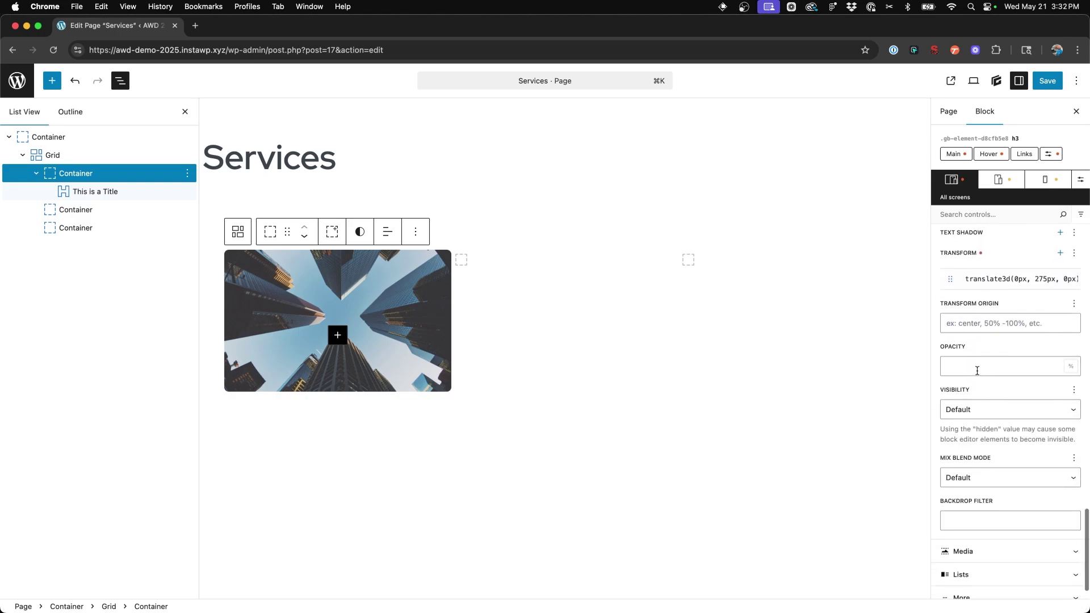
pyautogui.scroll(1, 979, 369)
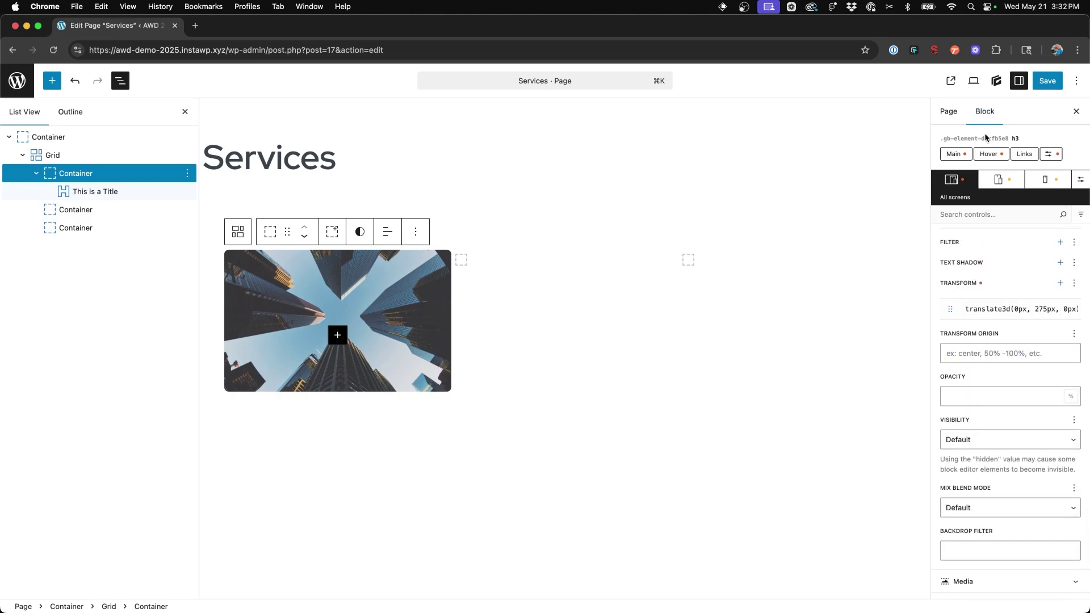
pyautogui.click(998, 395)
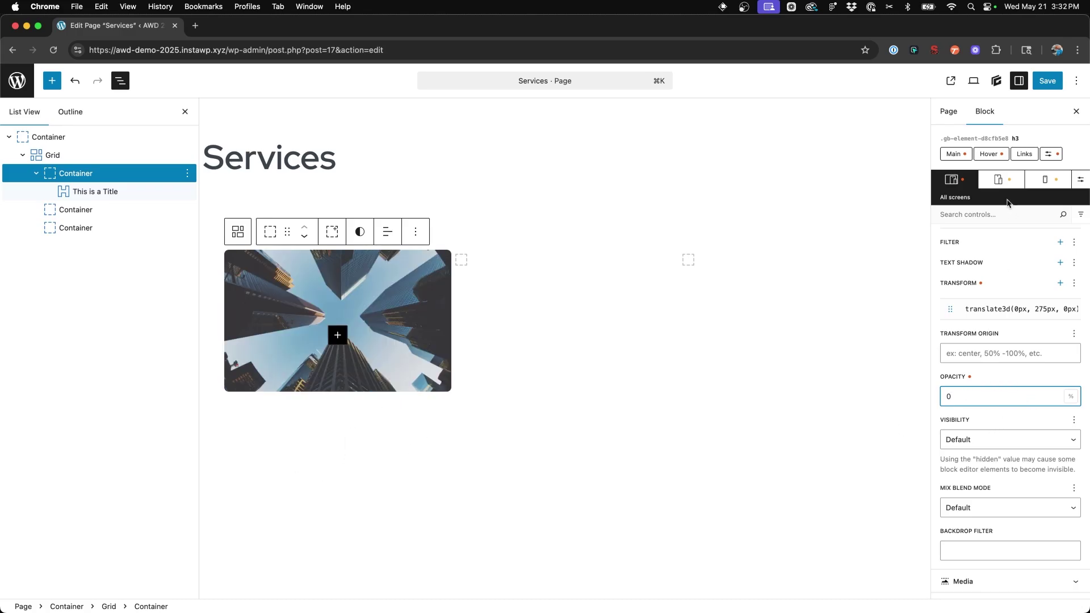
# Switch to the '&:hover > h3' selector and set its opacity to 100.
pyautogui.click(1050, 153)
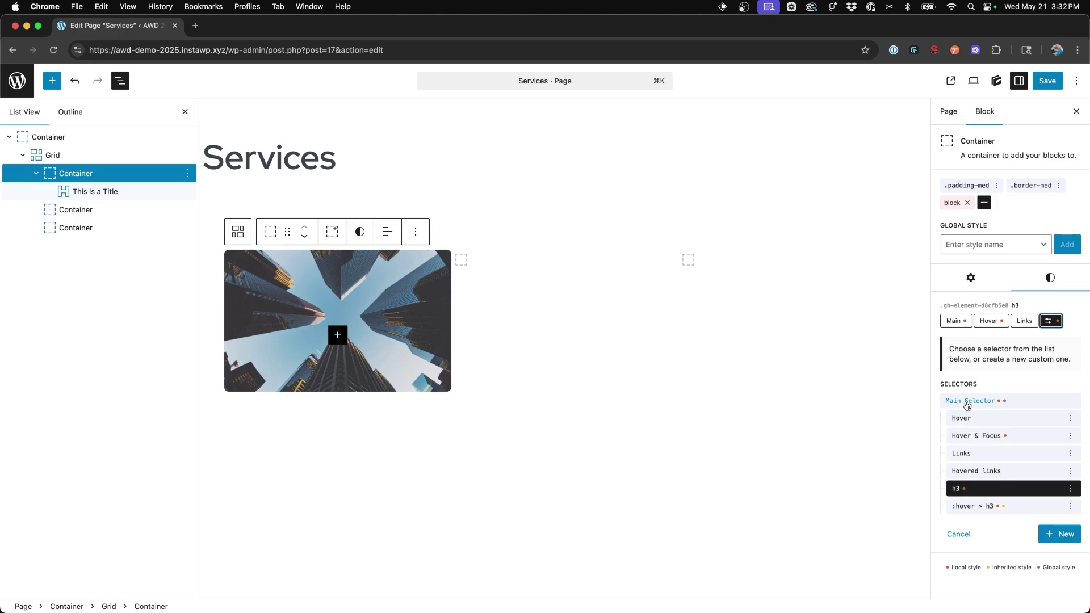
pyautogui.click(1002, 506)
pyautogui.scroll(-10, 993, 394)
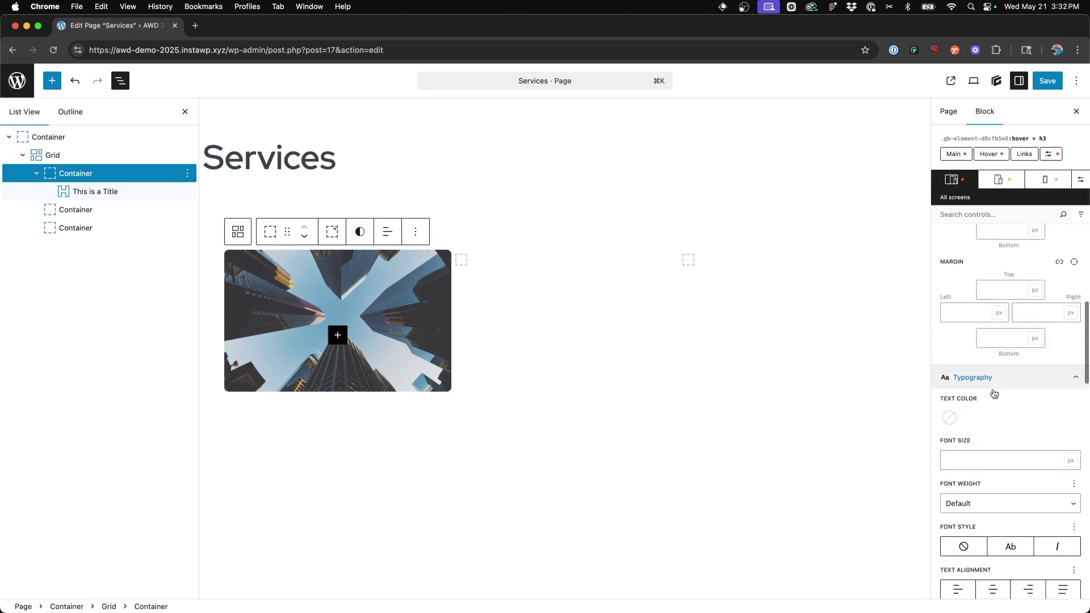
pyautogui.scroll(-15, 993, 393)
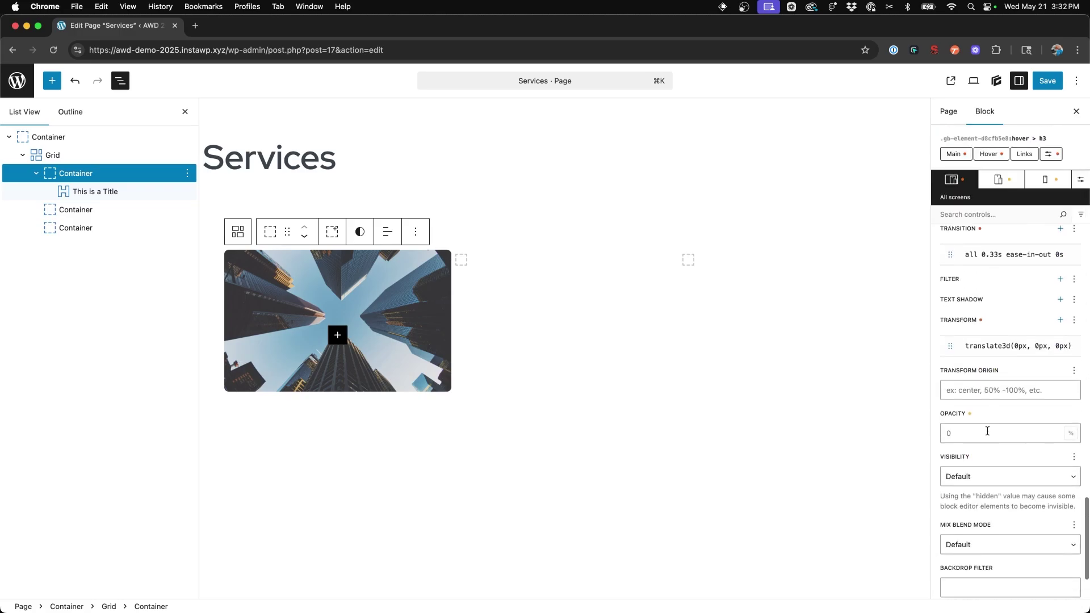
pyautogui.click(961, 435)
pyautogui.write('100')
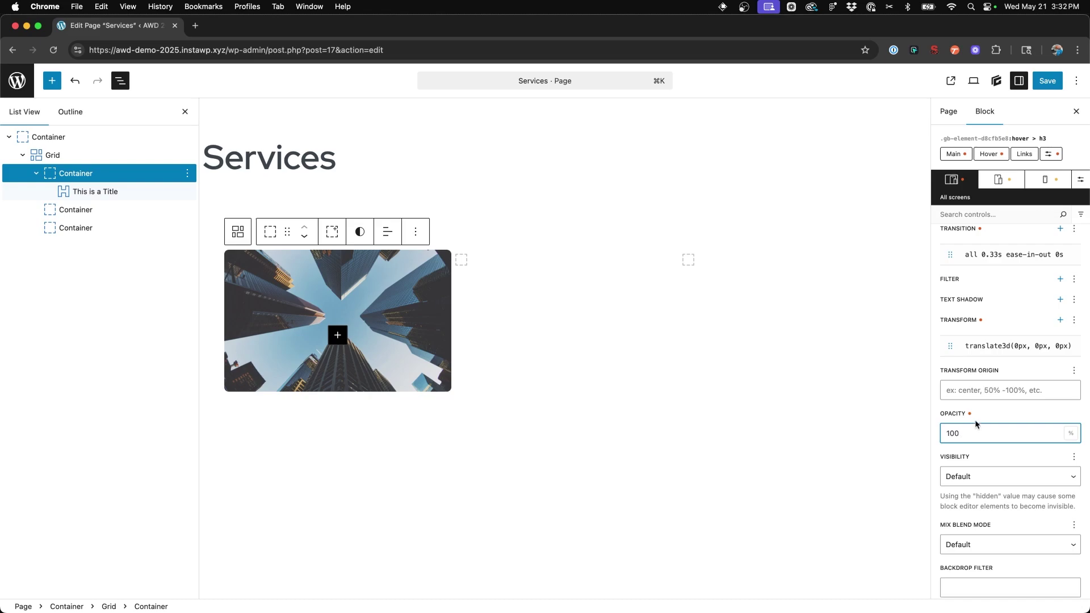
pyautogui.click(975, 421)
# Save and preview the card's blue overlay and fading-in white title on the live Services page.
pyautogui.click(1047, 81)
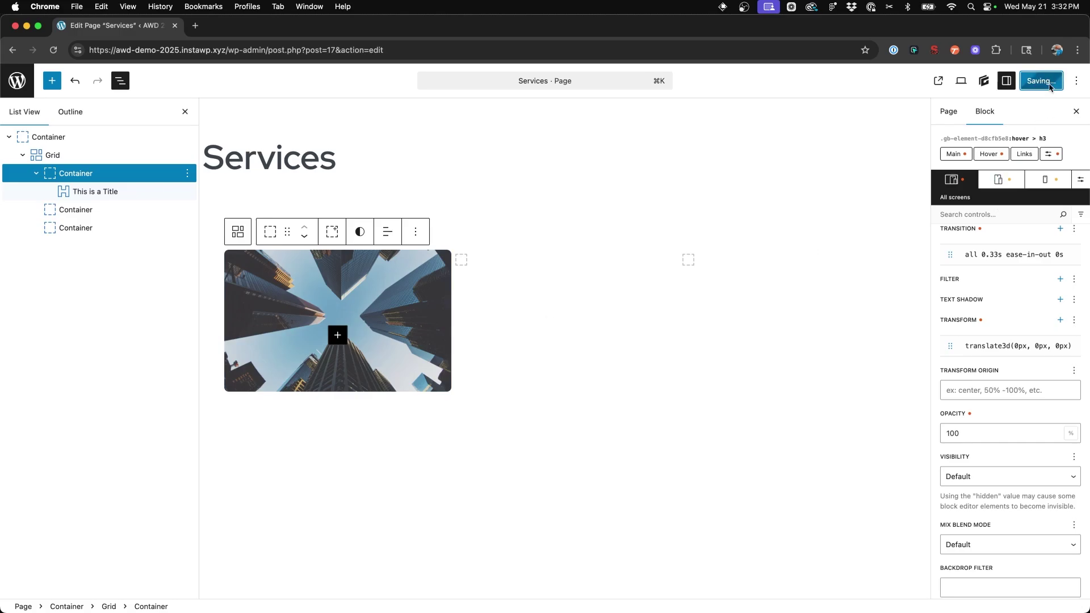
pyautogui.click(952, 84)
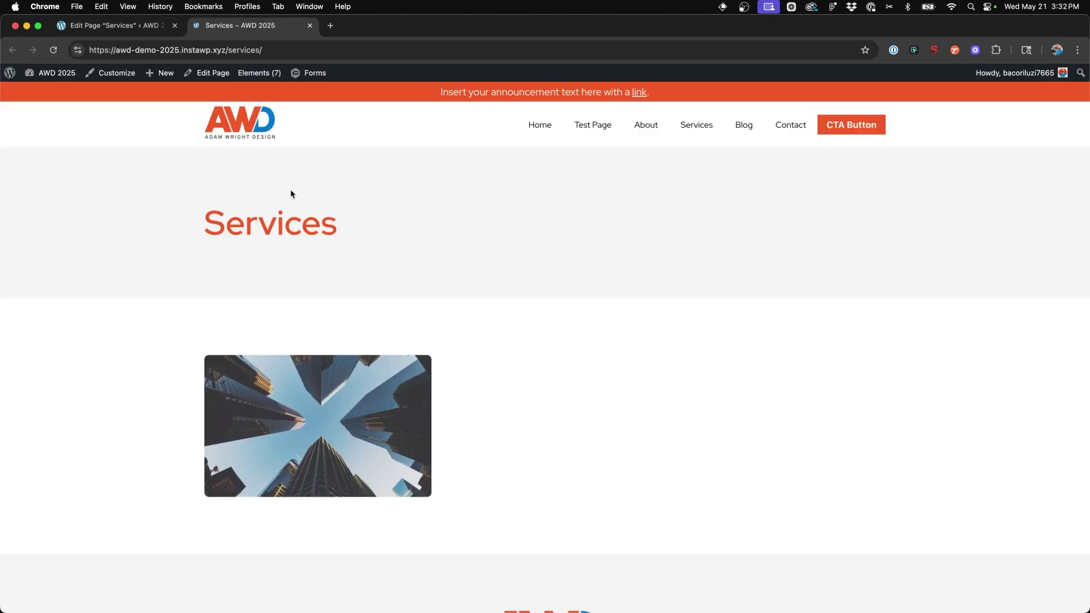
pyautogui.scroll(-4, 295, 356)
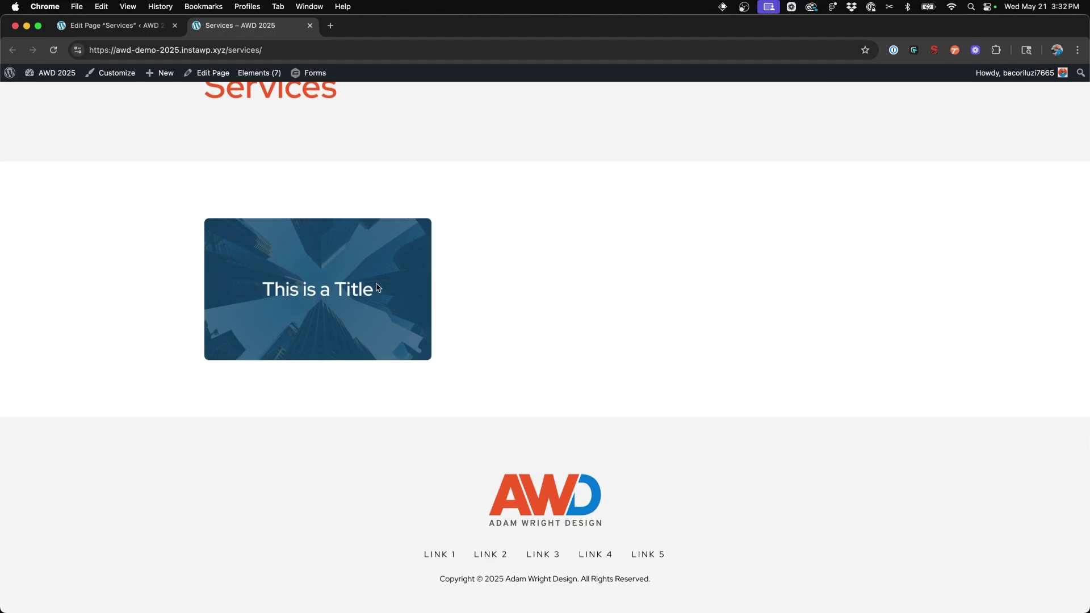
pyautogui.moveTo(361, 293)
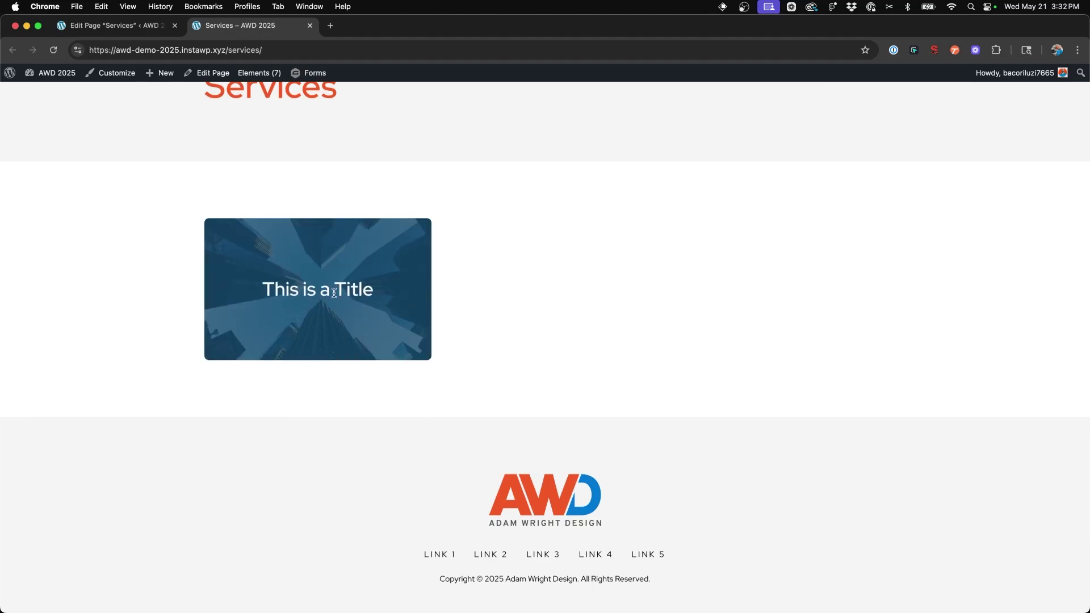